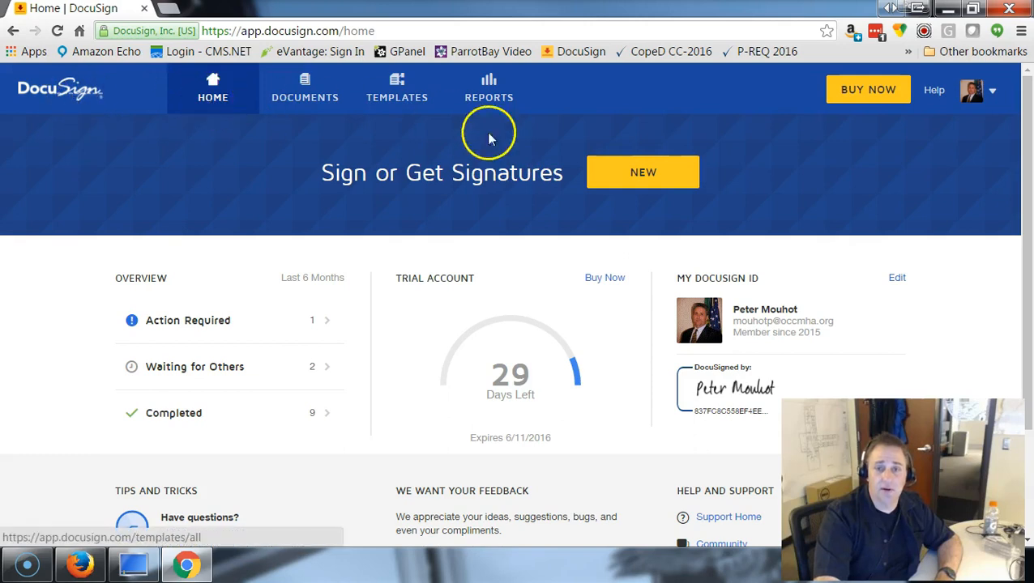
- Create a new envelope to send and add the OCCMHA Mileage Reimbursement saved template to it
left_click(617, 179)
left_click(628, 210)
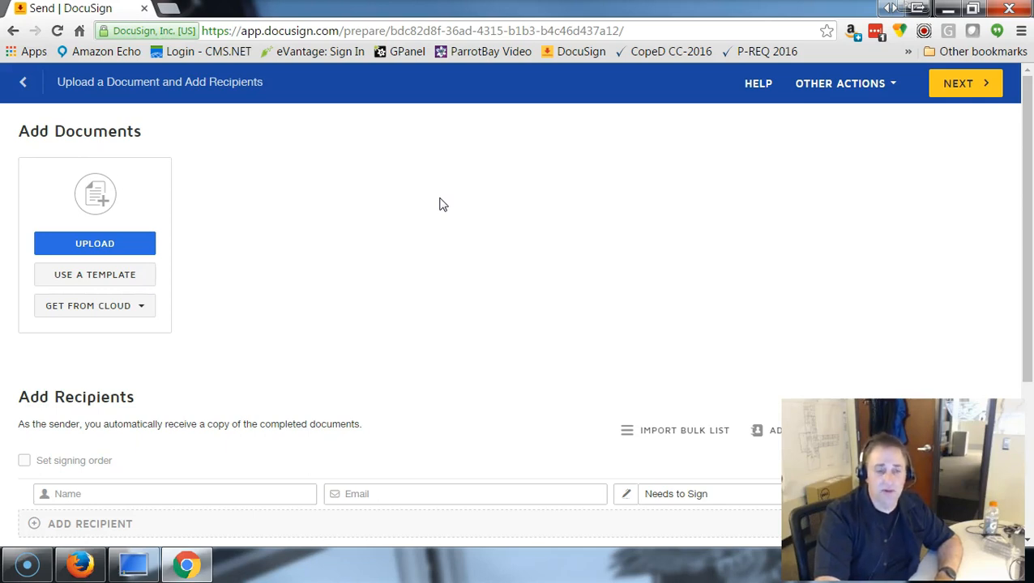
left_click(399, 239)
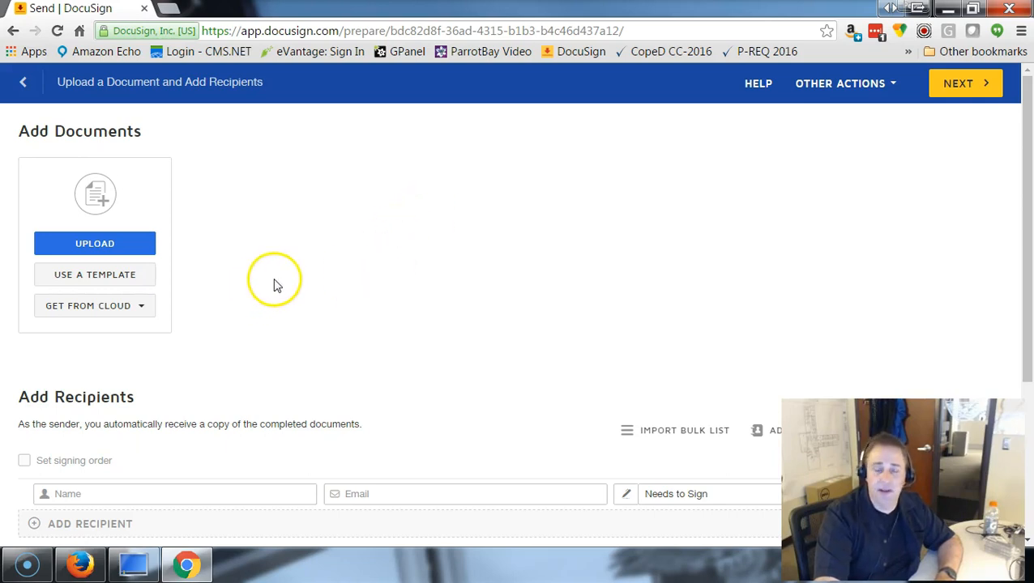
left_click(120, 276)
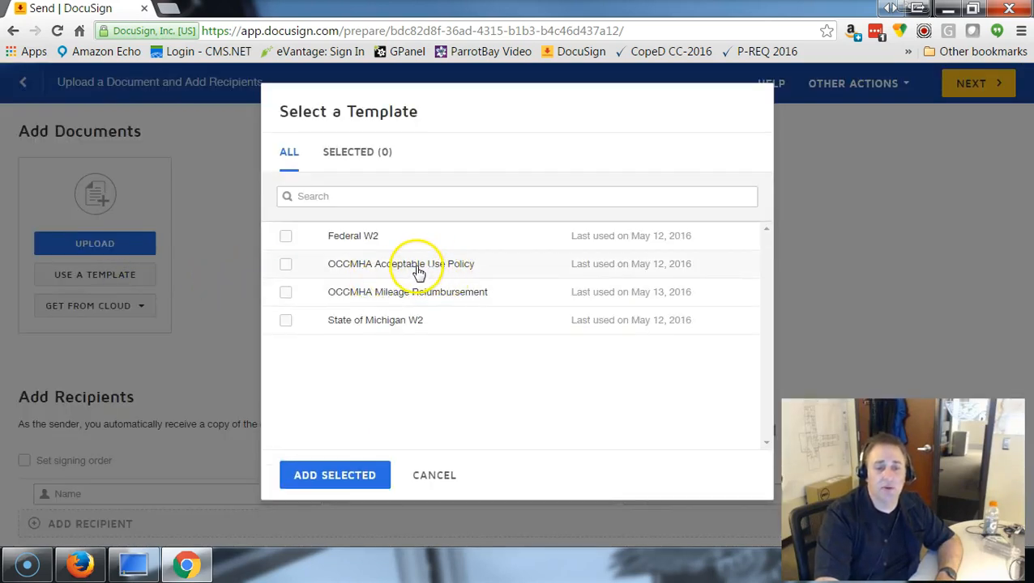
left_click(288, 295)
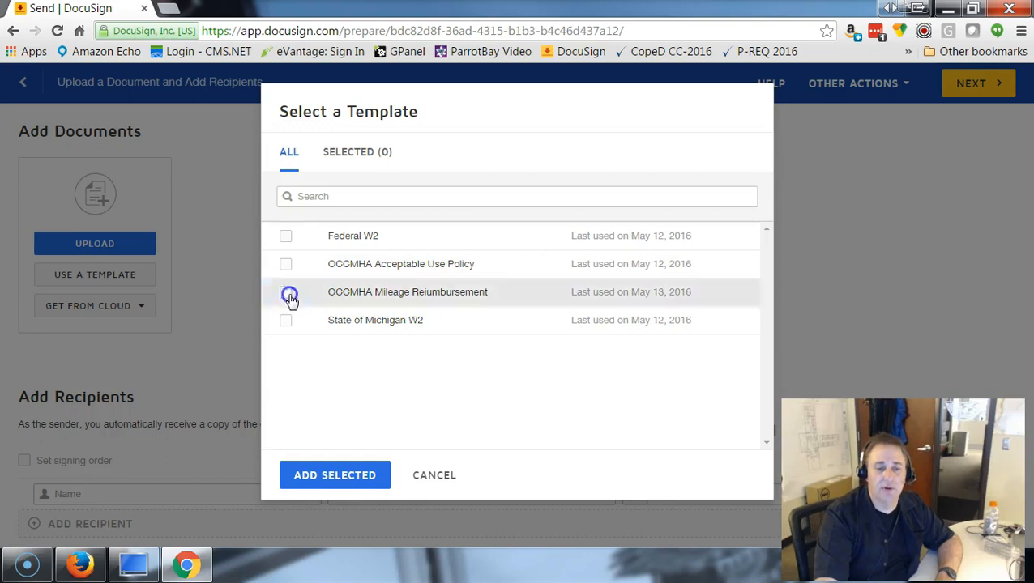
left_click(347, 484)
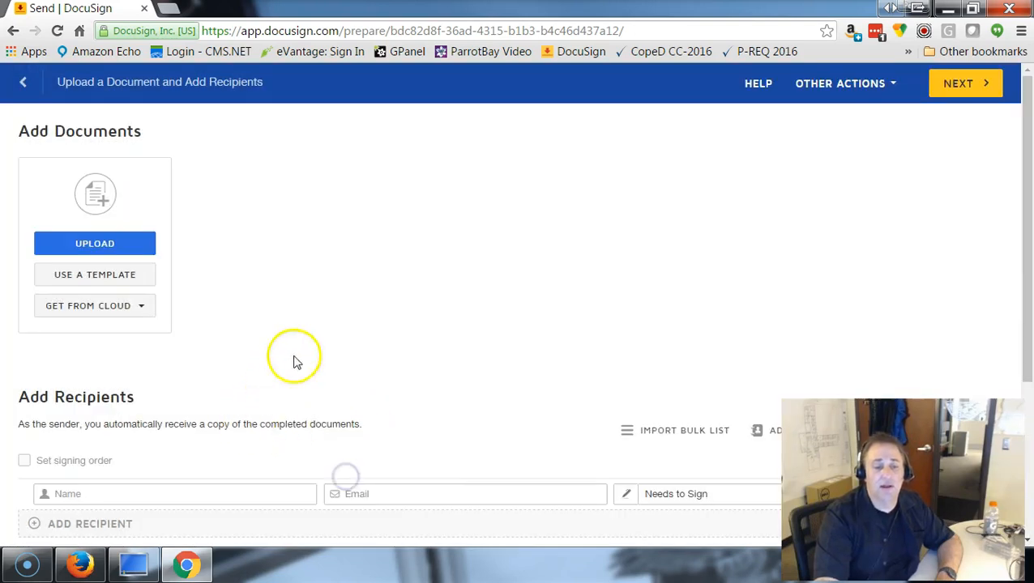
- Fill the Employee recipient by picking the matching saved contact
scroll(437, 308, "down", 2)
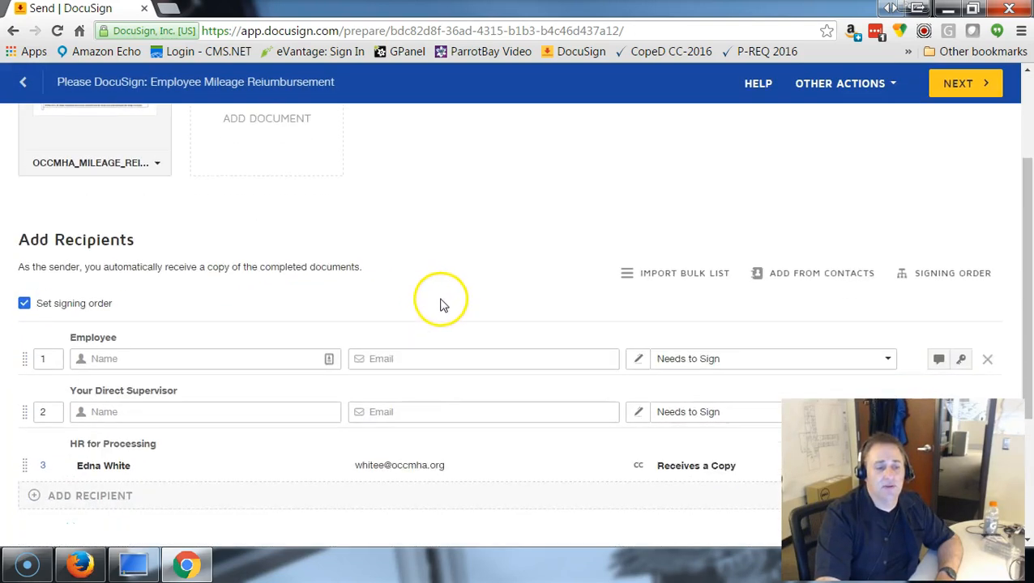
scroll(444, 296, "up", 1)
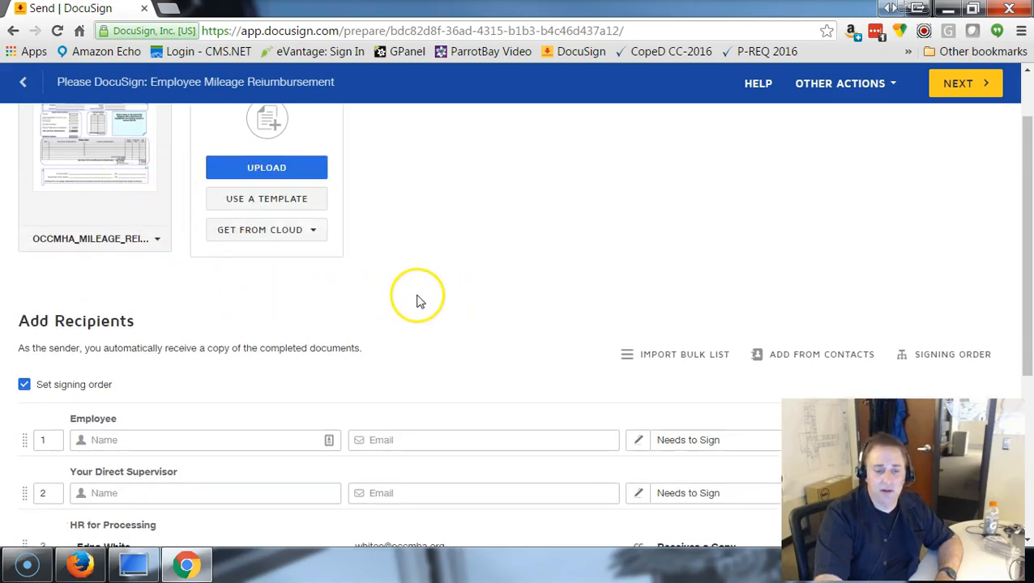
scroll(417, 300, "down", 1)
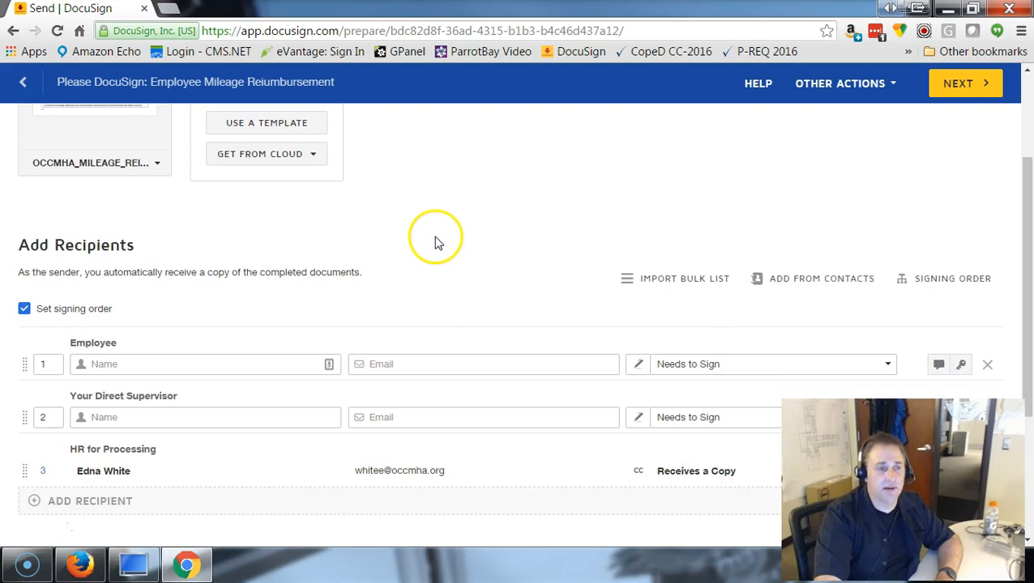
scroll(437, 239, "down", 1)
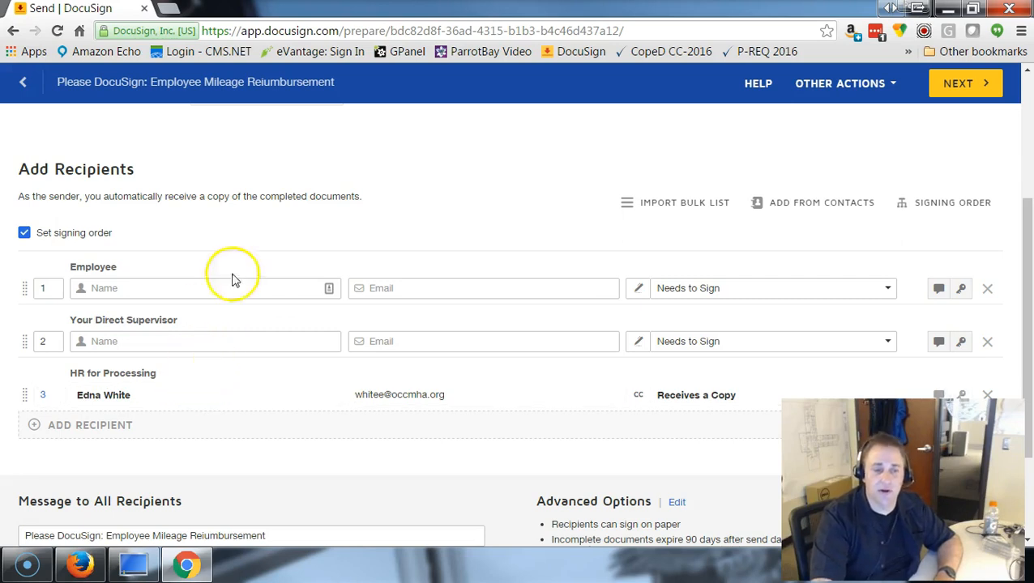
scroll(405, 247, "up", 1)
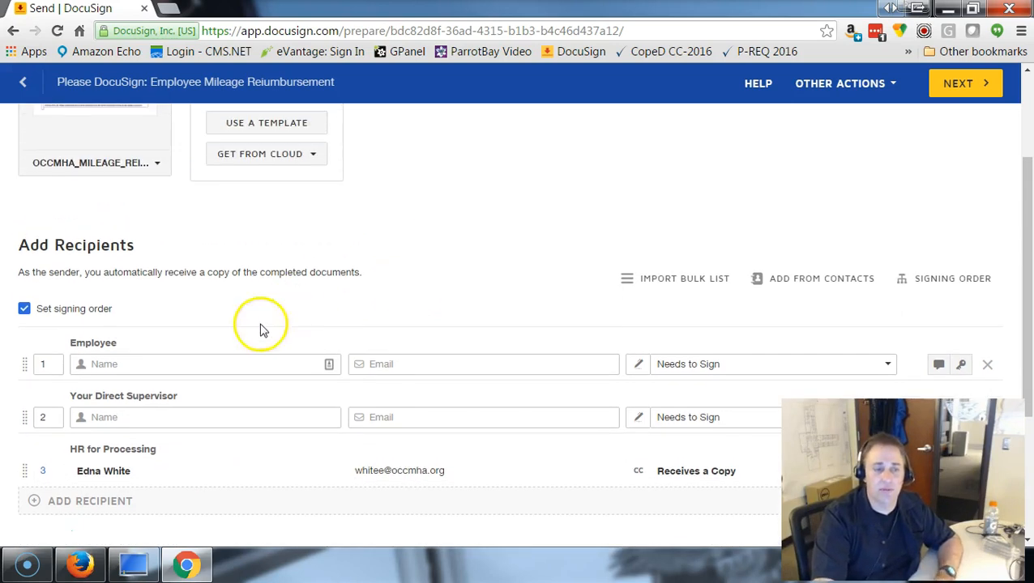
left_click(168, 365)
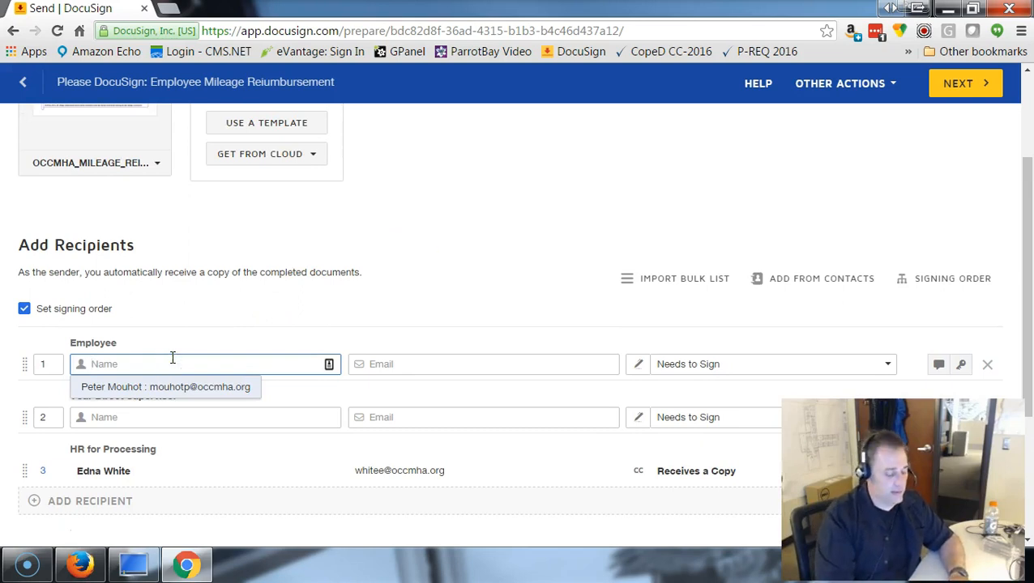
type("scor")
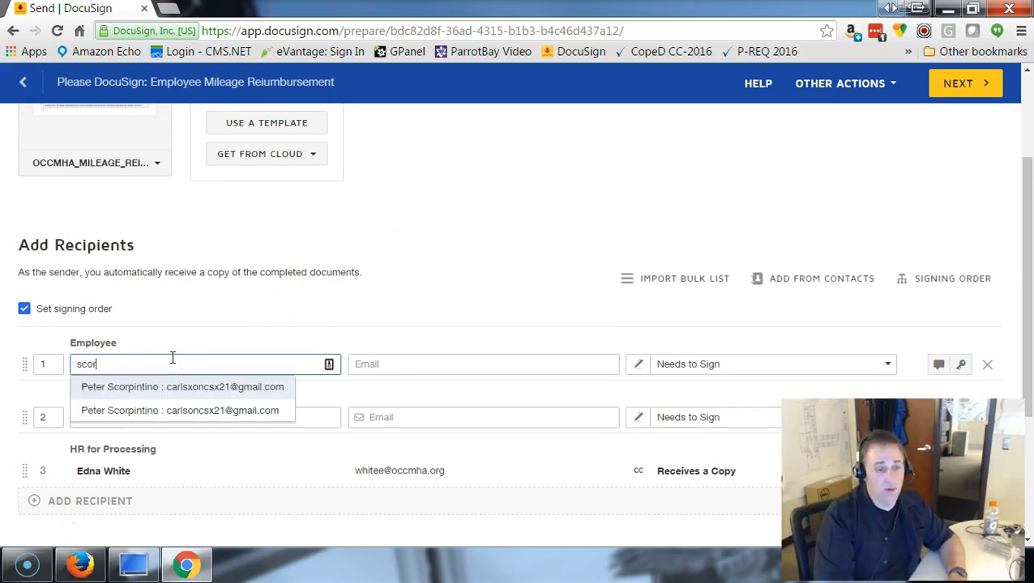
left_click(187, 411)
- Enter the direct supervisor's full name and begin their e-mail address
scroll(463, 298, "down", 1)
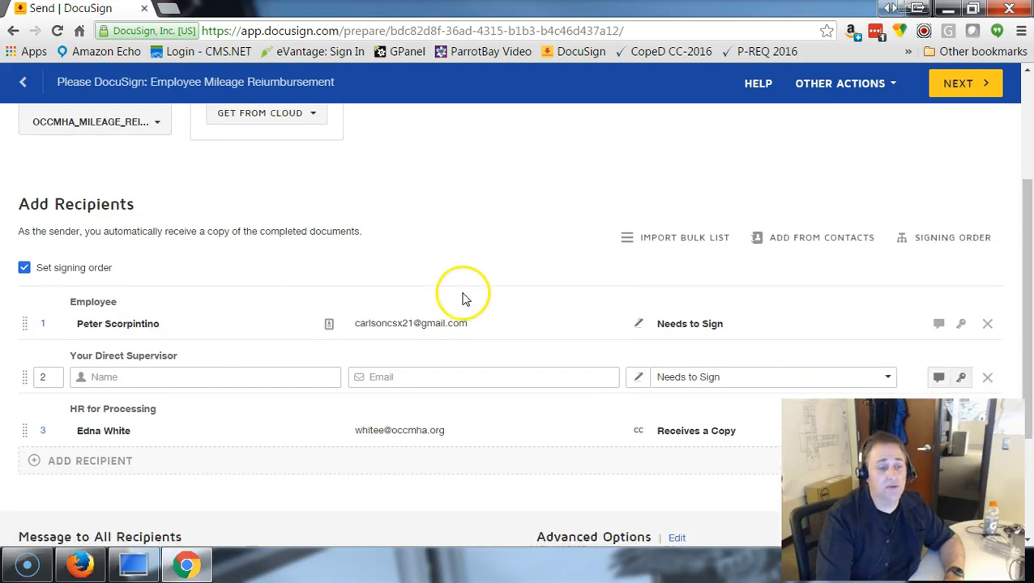
scroll(463, 298, "down", 1)
left_click(185, 341)
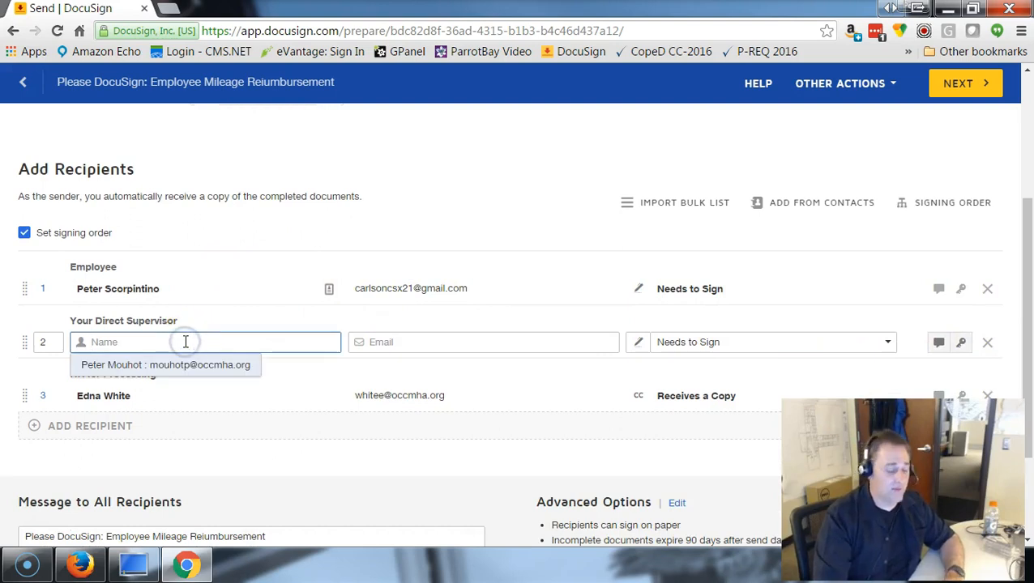
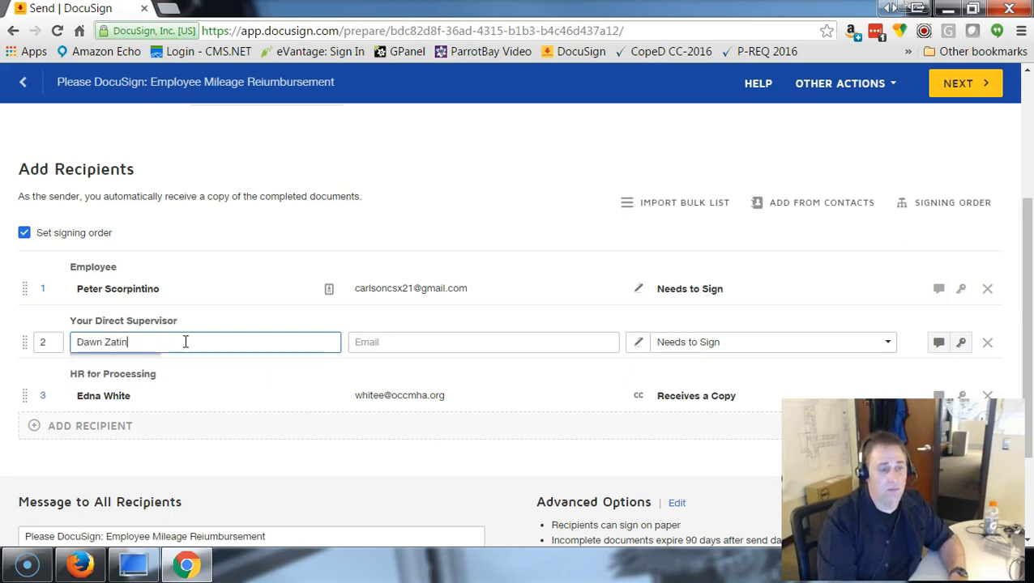
key("Tab")
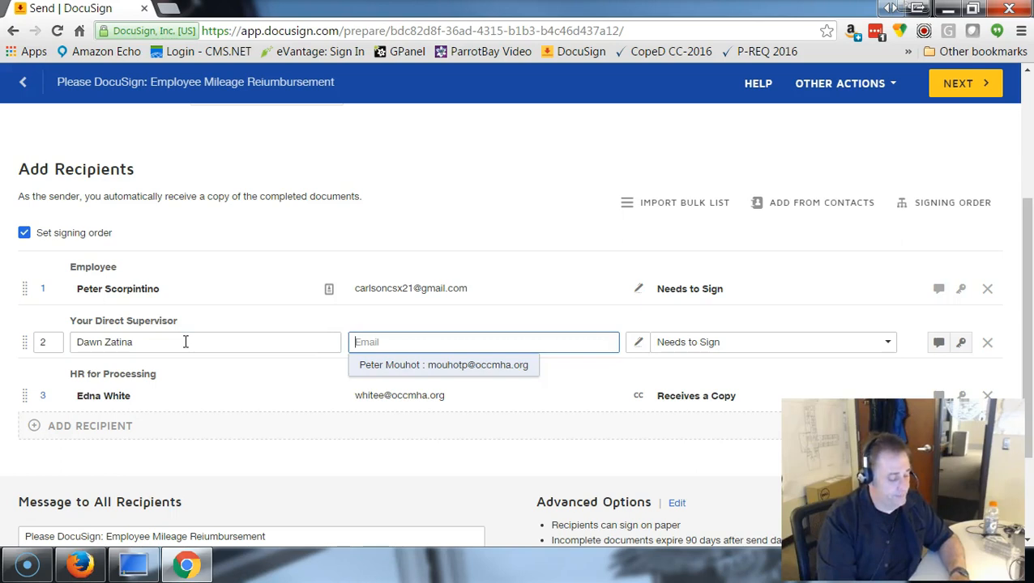
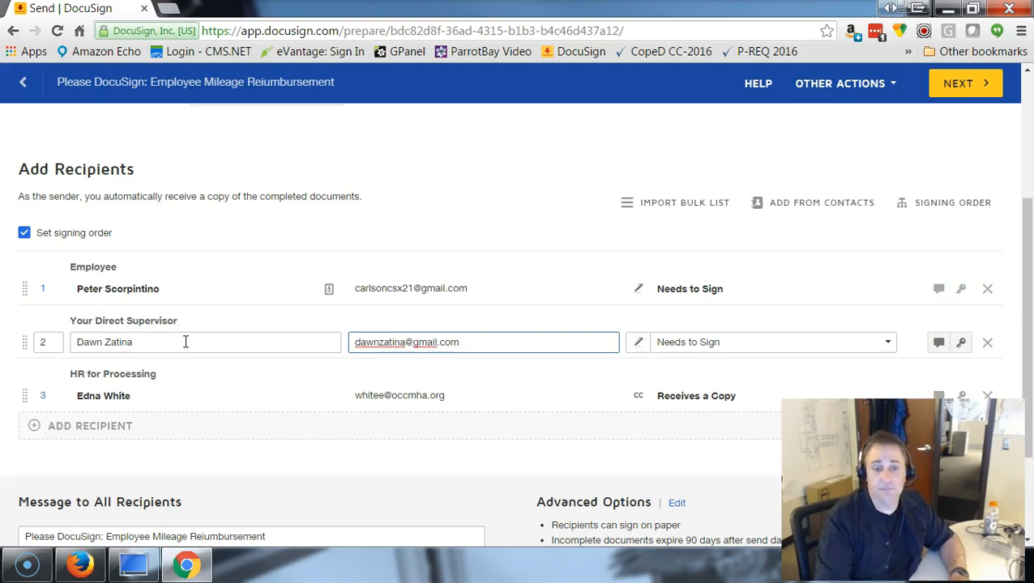
- Continue past the field editor and send the Employee Mileage Reimbursement envelope
left_click(964, 85)
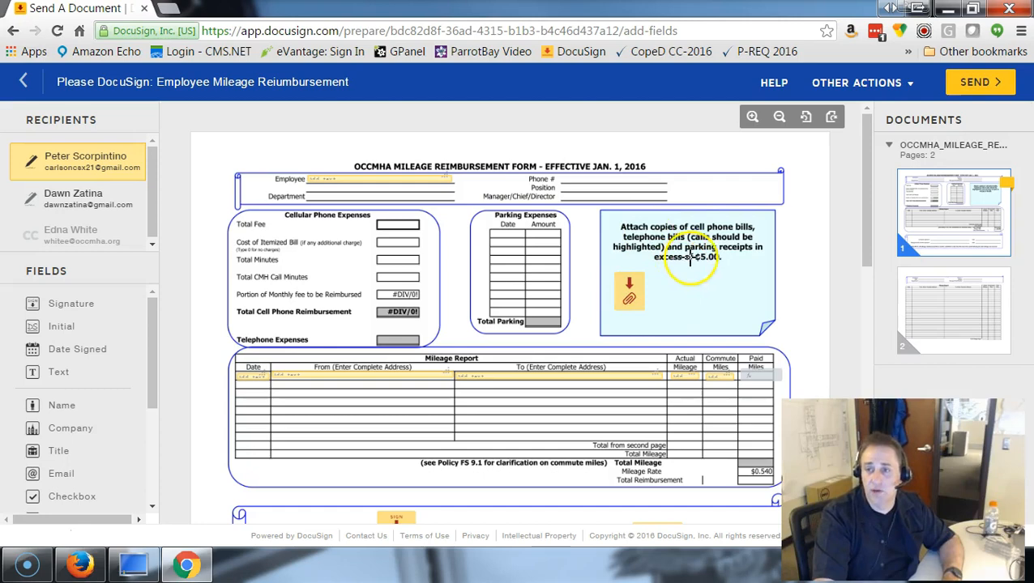
left_click(980, 81)
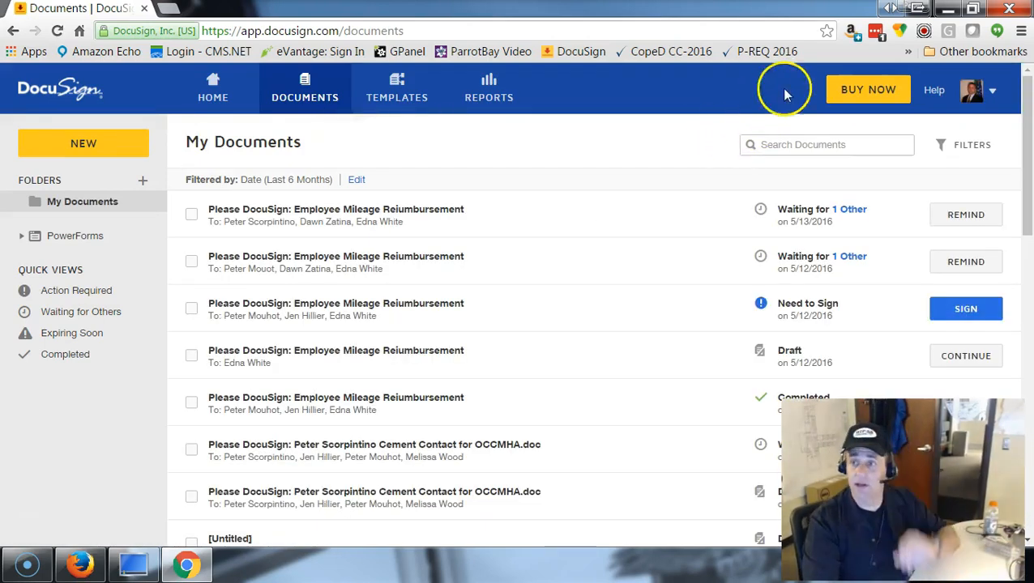
- Switch to Firefox, open the DocuSign mileage reimbursement email and open its document for review
left_click(949, 8)
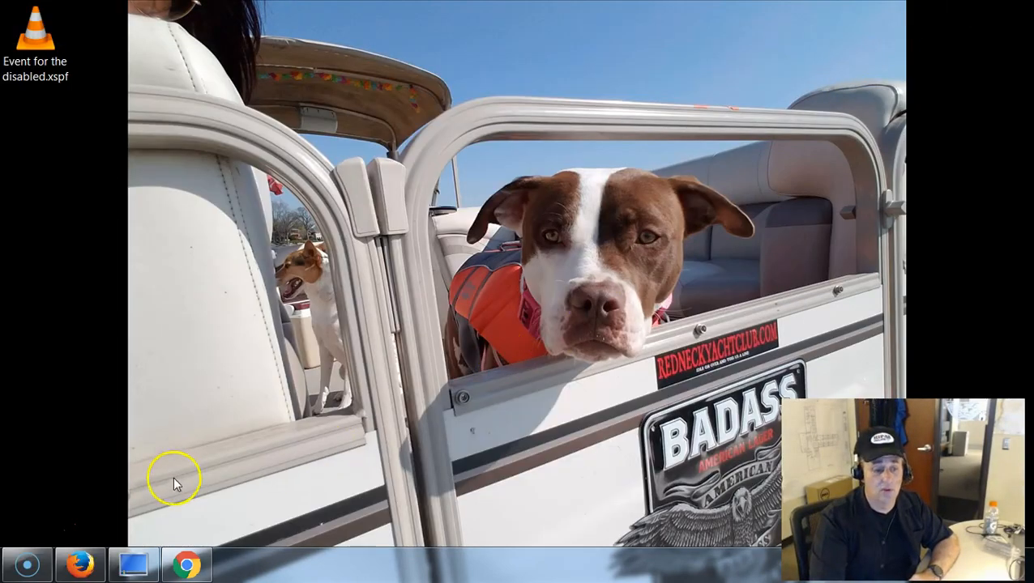
left_click(80, 567)
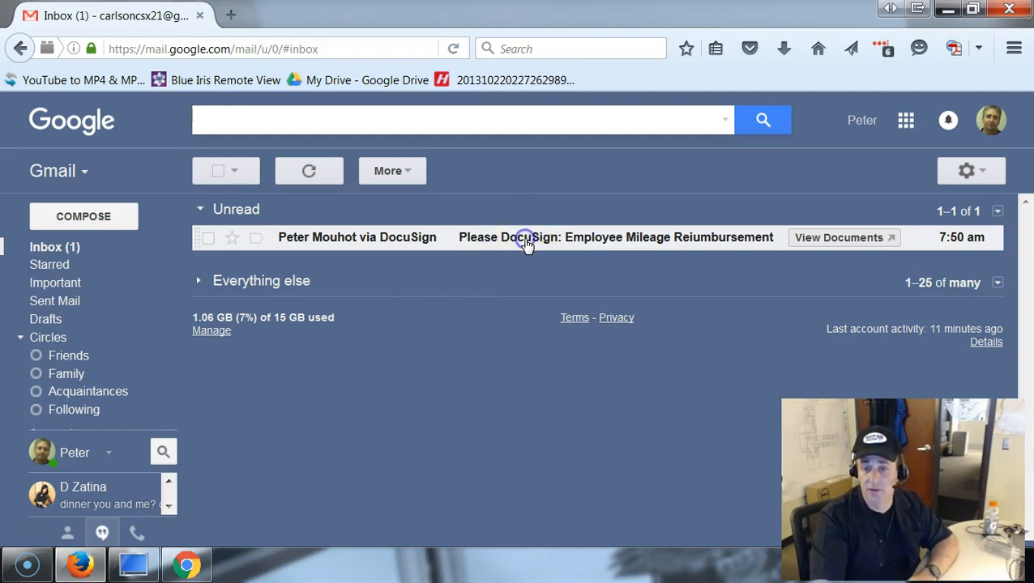
left_click(525, 240)
scroll(547, 316, "down", 3)
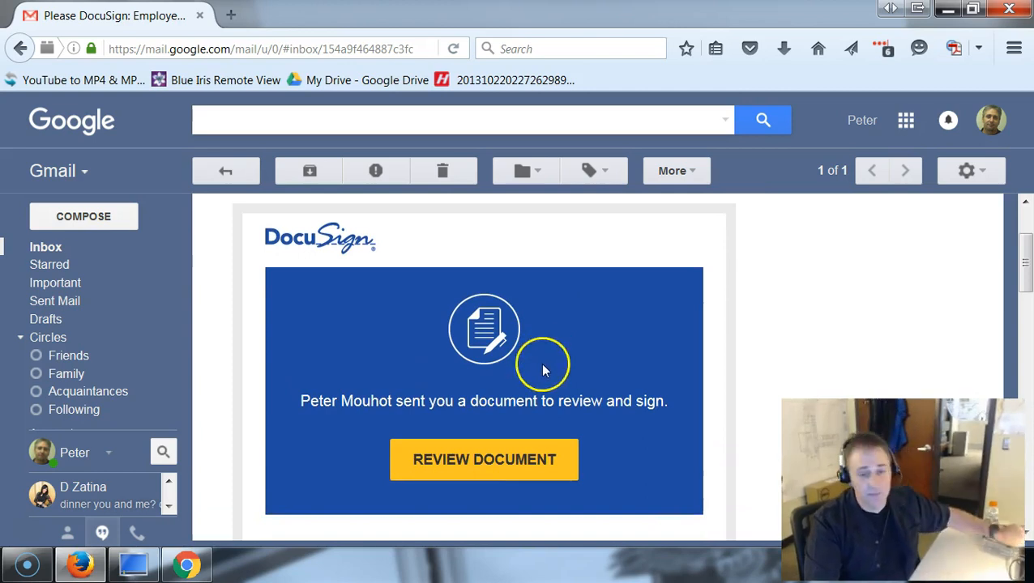
left_click(484, 474)
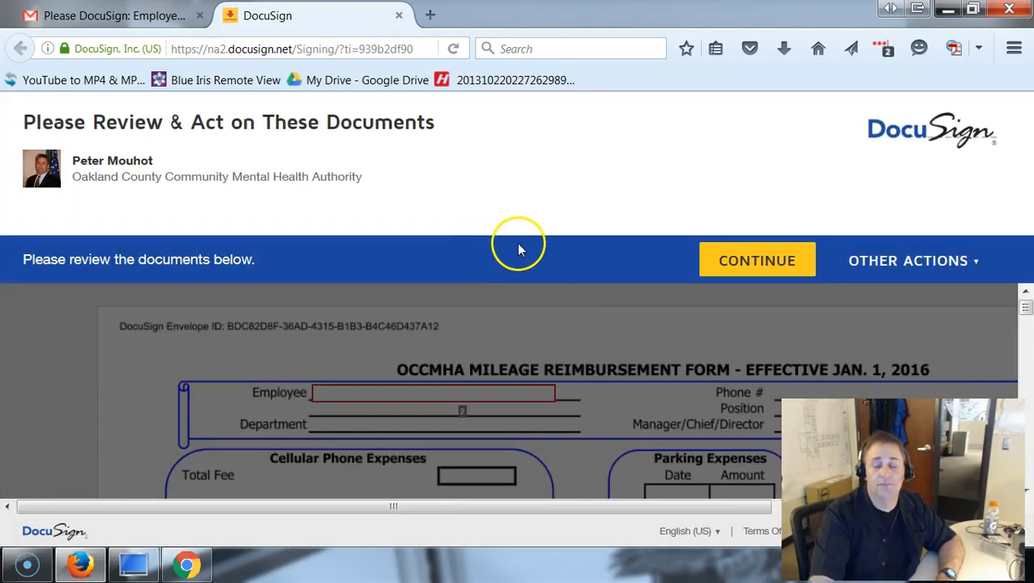
- Start the signing form and enter the employee's name in the Employee field
left_click(746, 256)
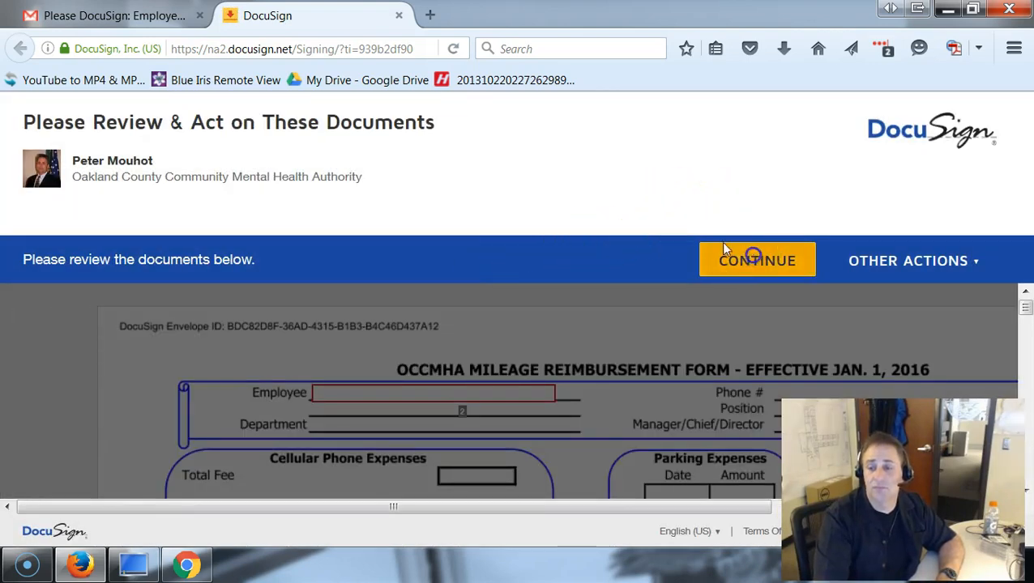
left_click(345, 288)
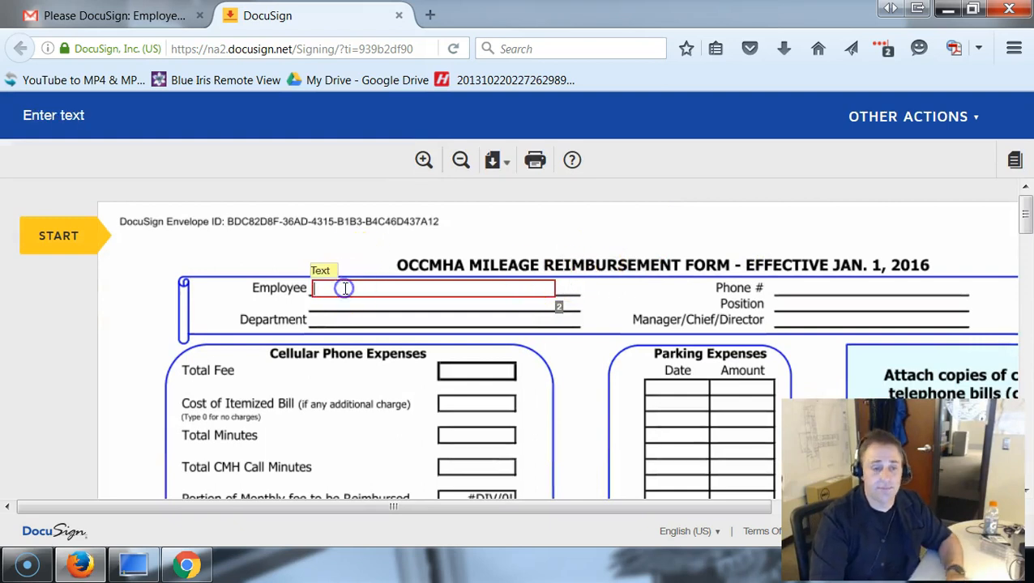
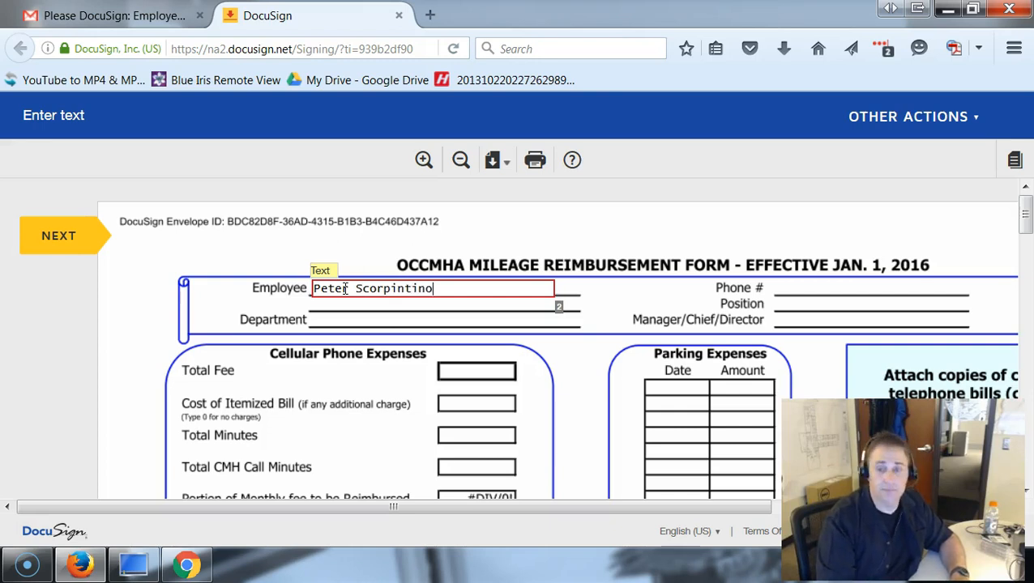
scroll(416, 300, "down", 5)
scroll(213, 270, "up", 2)
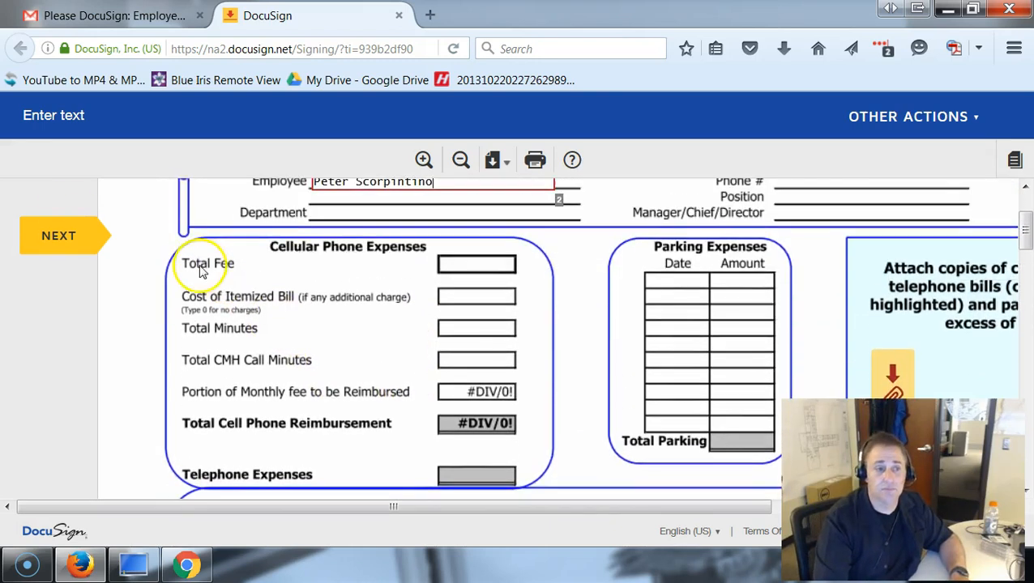
left_click(70, 238)
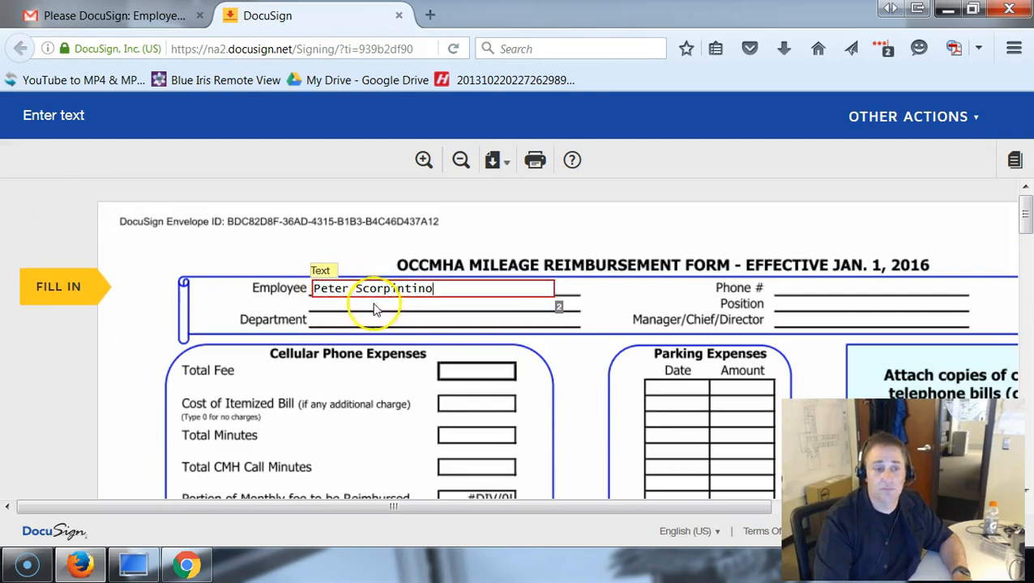
left_click(57, 286)
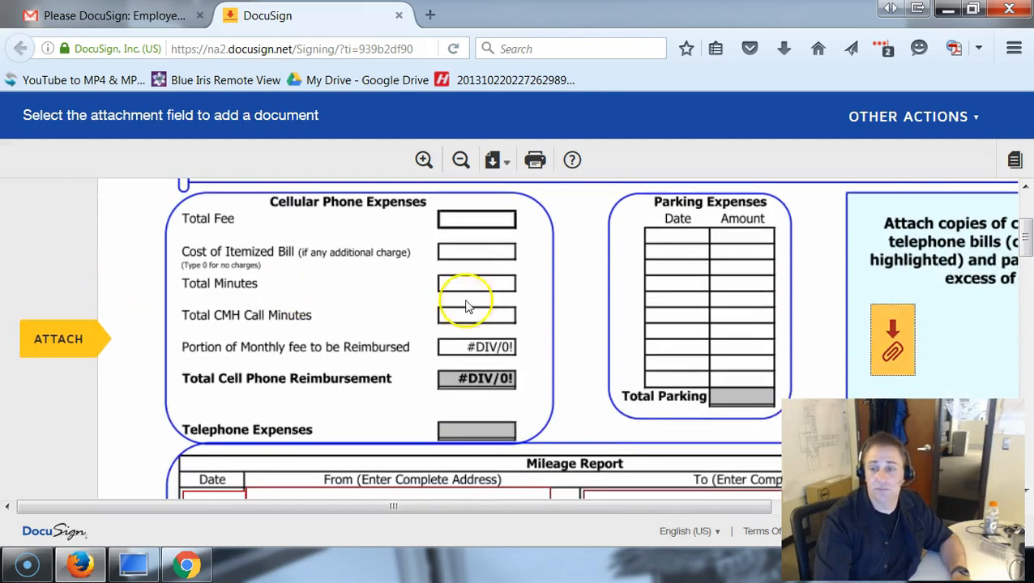
scroll(454, 433, "down", 3)
- Fill the first Mileage Report row with the 08/10 date, From Home and To Lansing Capital
left_click(192, 392)
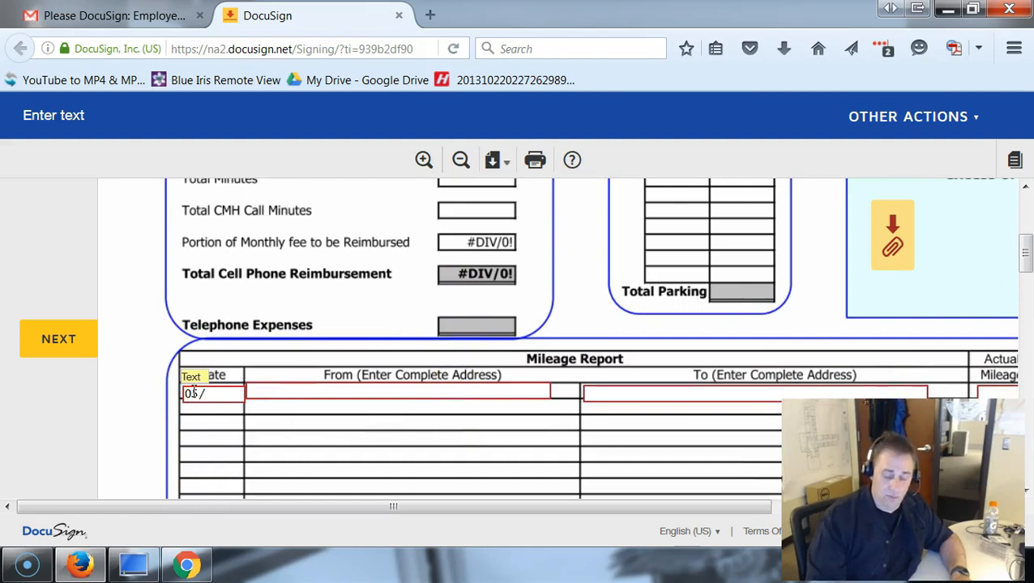
type("08/10/201")
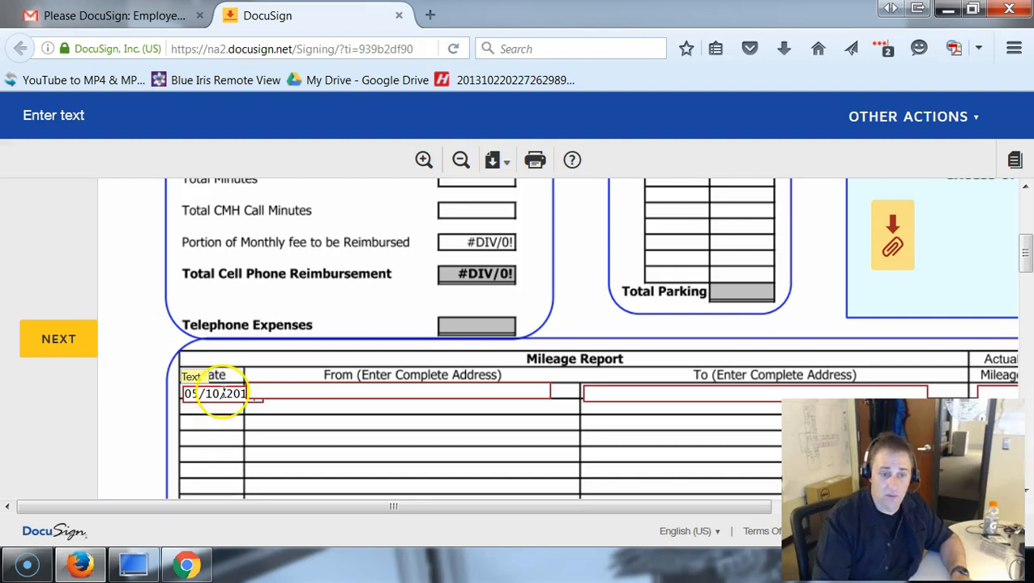
left_click(261, 390)
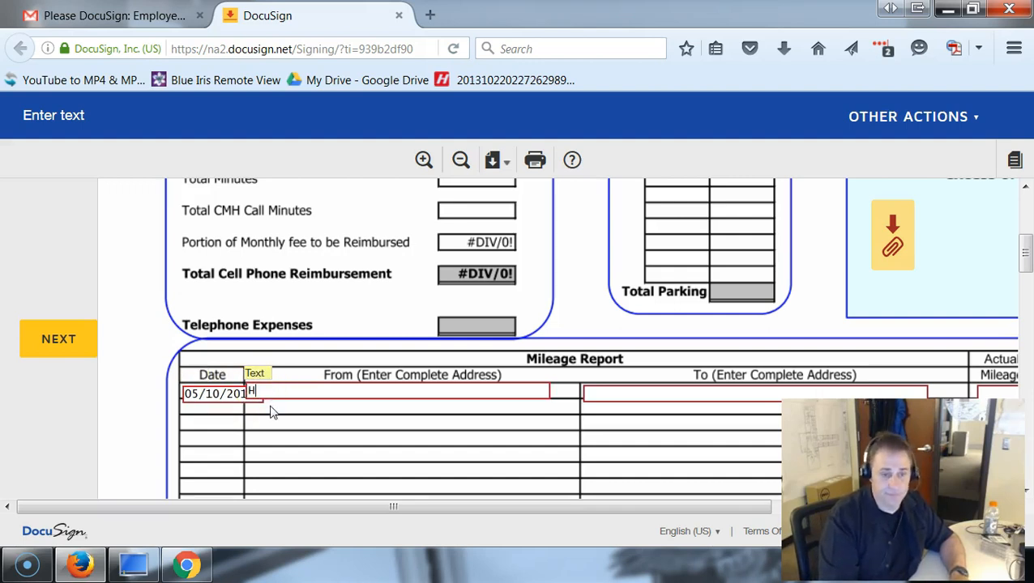
key("Tab")
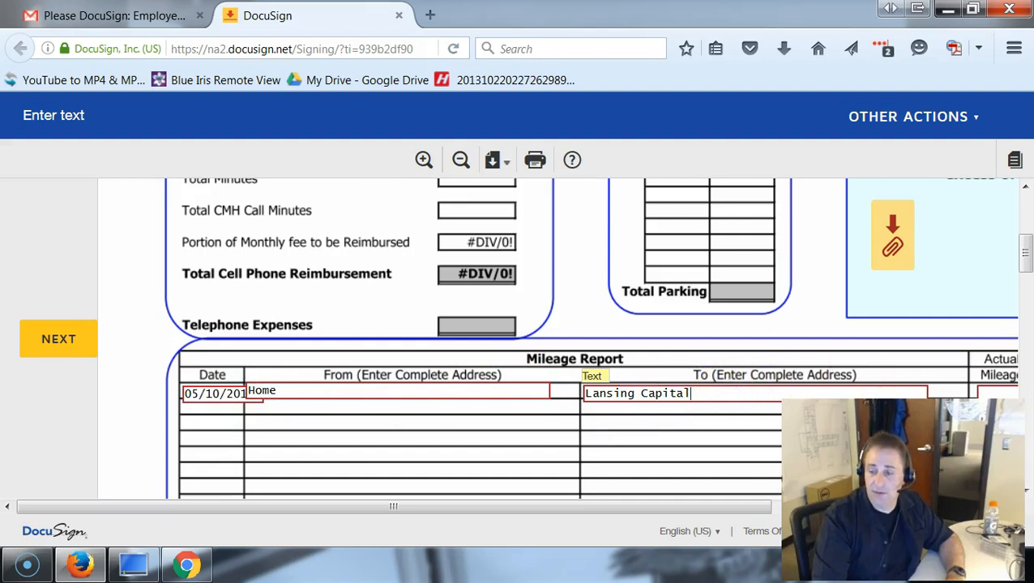
- Enter 91.00 actual miles and 8.0 commute miles in the first Mileage Report row
left_click_drag(715, 512, 931, 506)
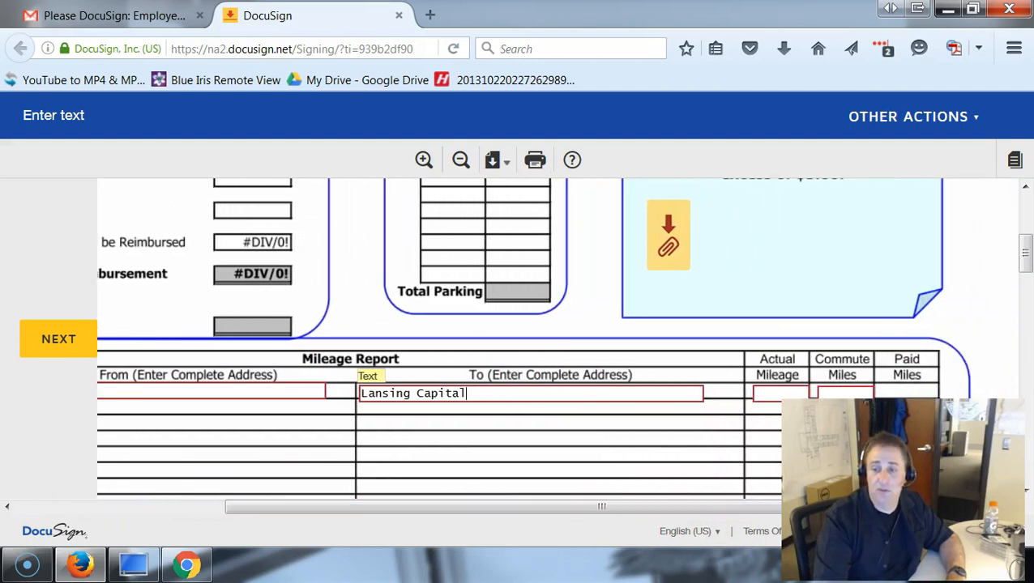
left_click(765, 390)
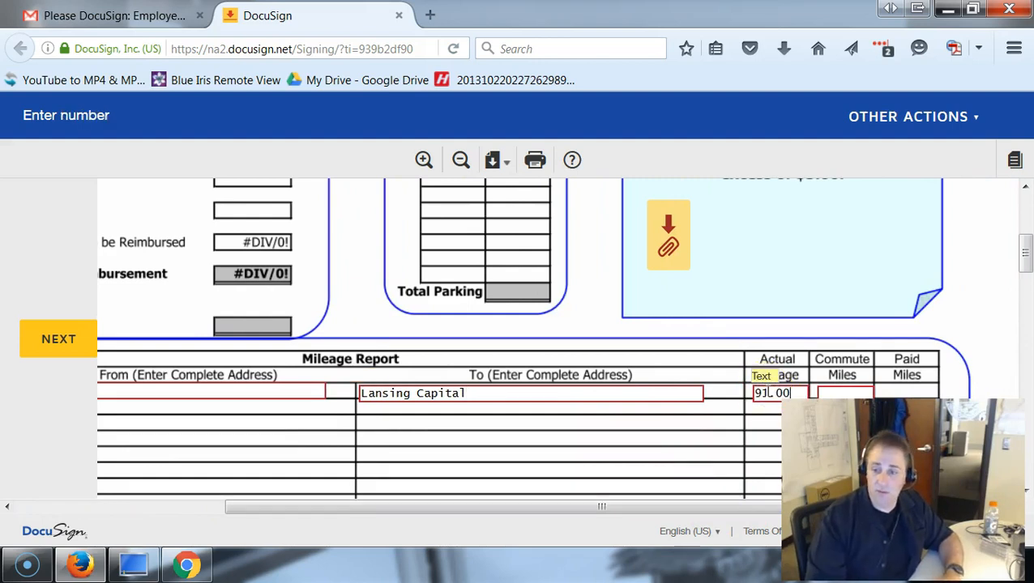
left_click(843, 393)
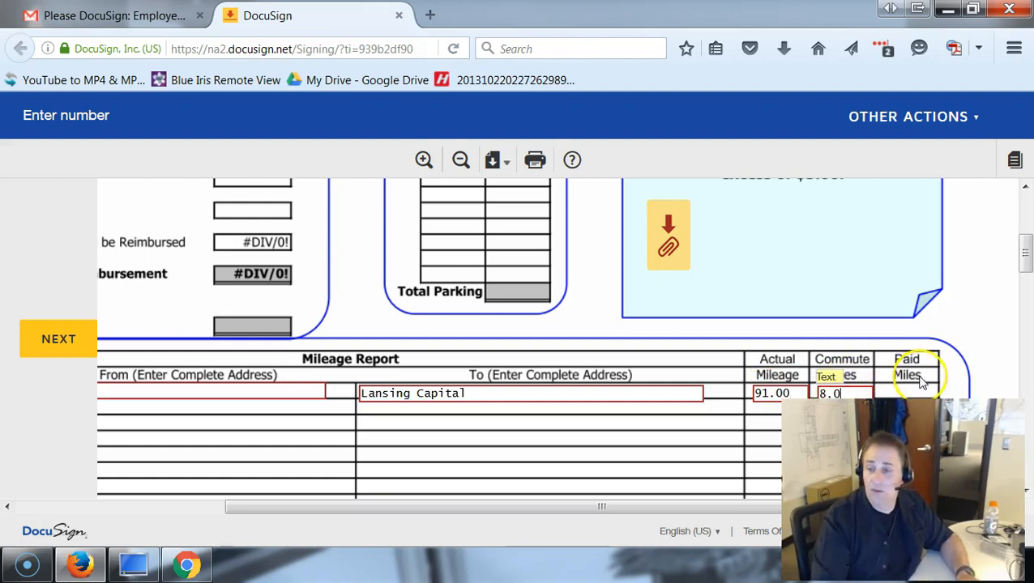
- Sign the Employee Signature line with the adopted suggested signature
scroll(918, 379, "down", 5)
scroll(920, 379, "up", 5)
scroll(918, 369, "down", 3)
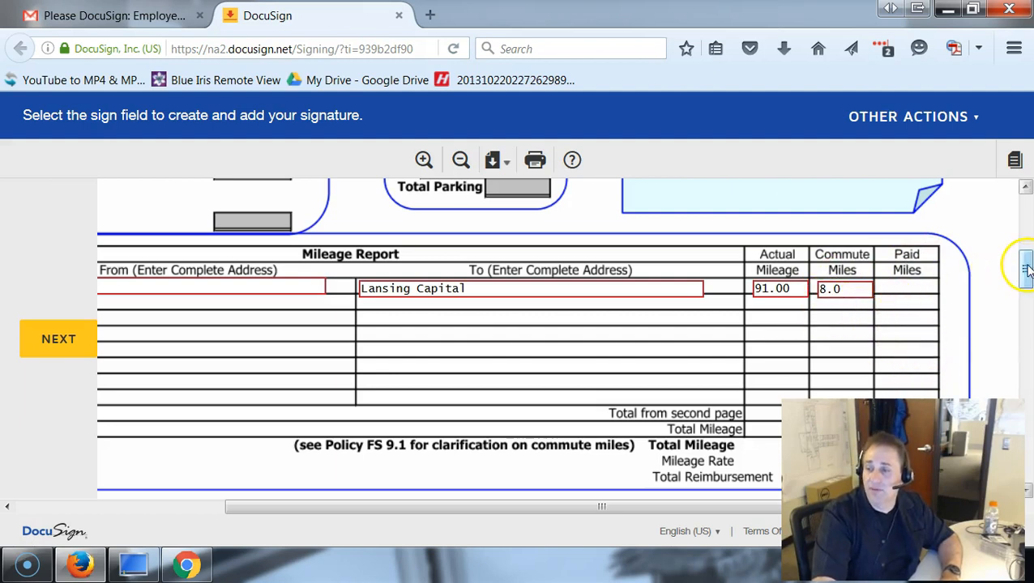
left_click_drag(1025, 269, 1025, 297)
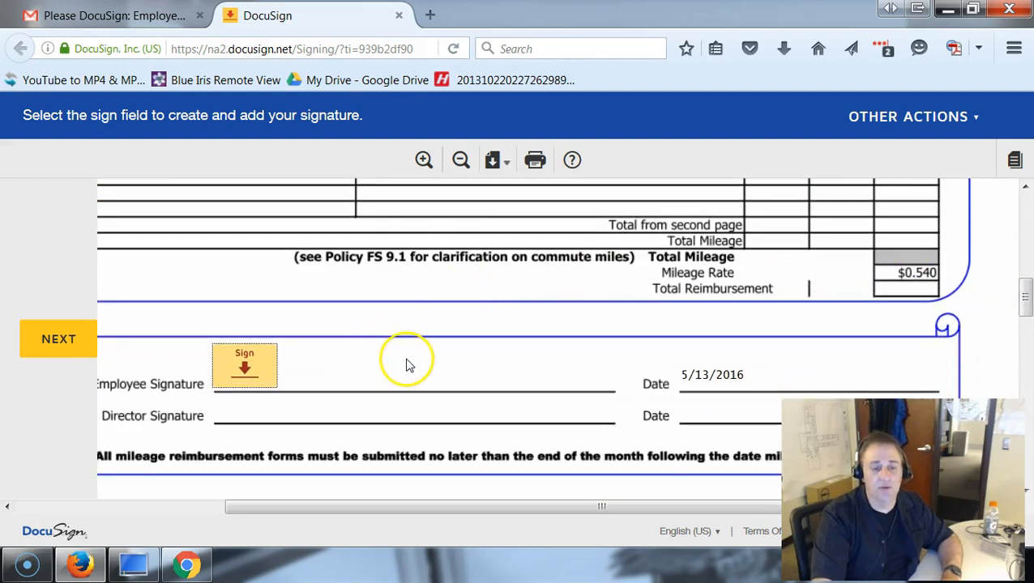
left_click(243, 360)
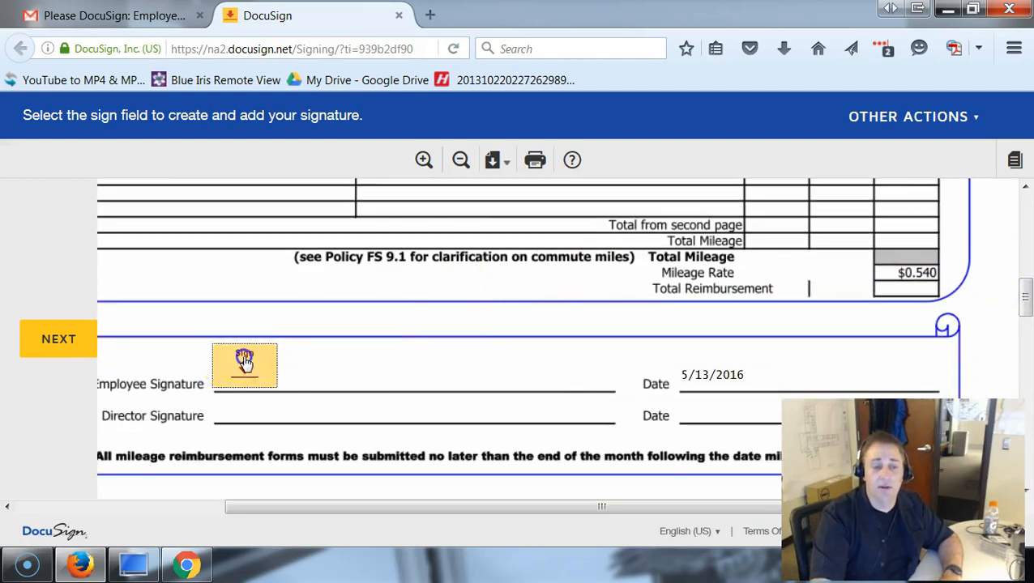
scroll(357, 325, "down", 2)
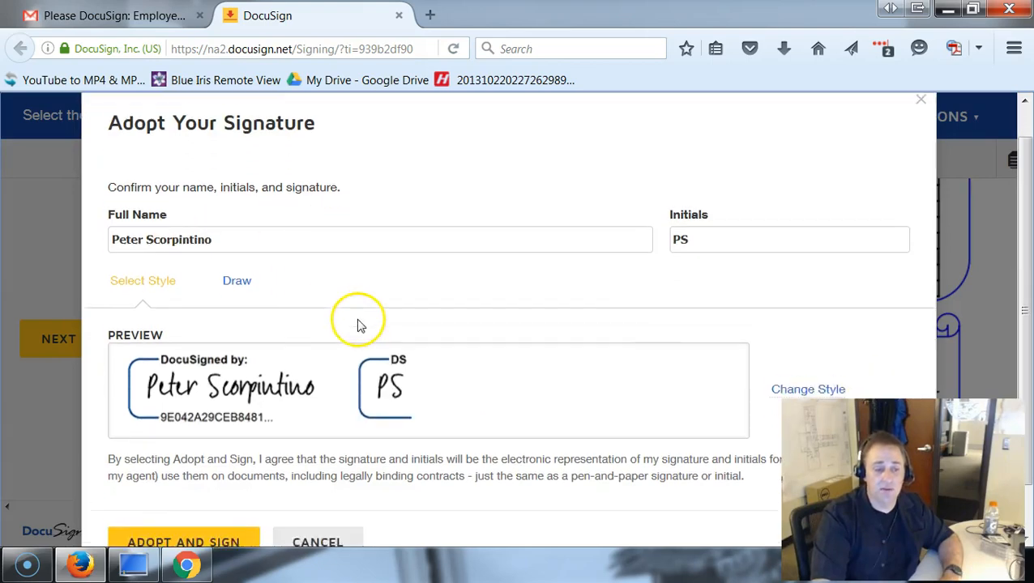
left_click(196, 492)
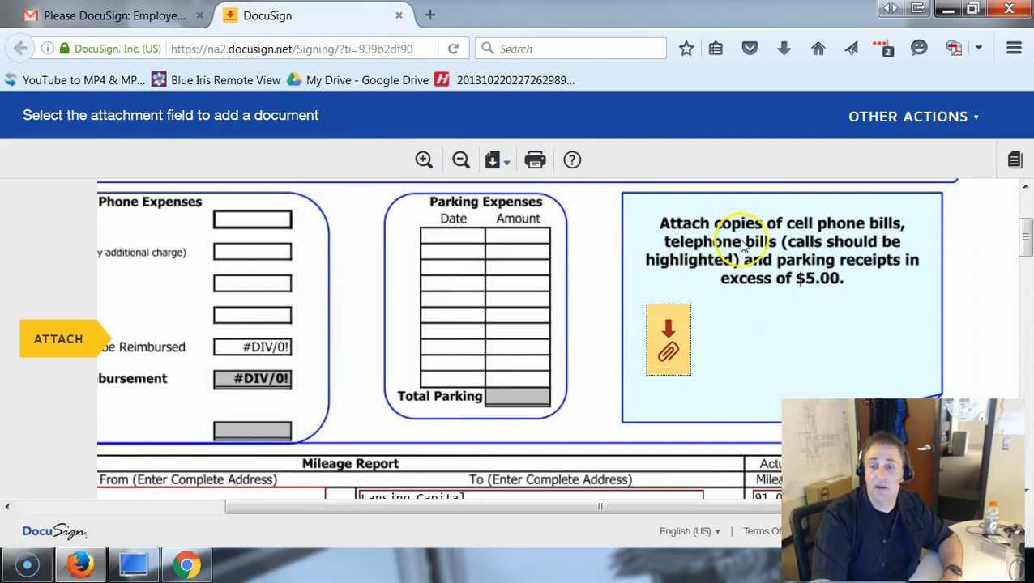
- Upload the Michigan State Capitol Google Maps PDF from the Desktop into the attachment field
left_click(666, 333)
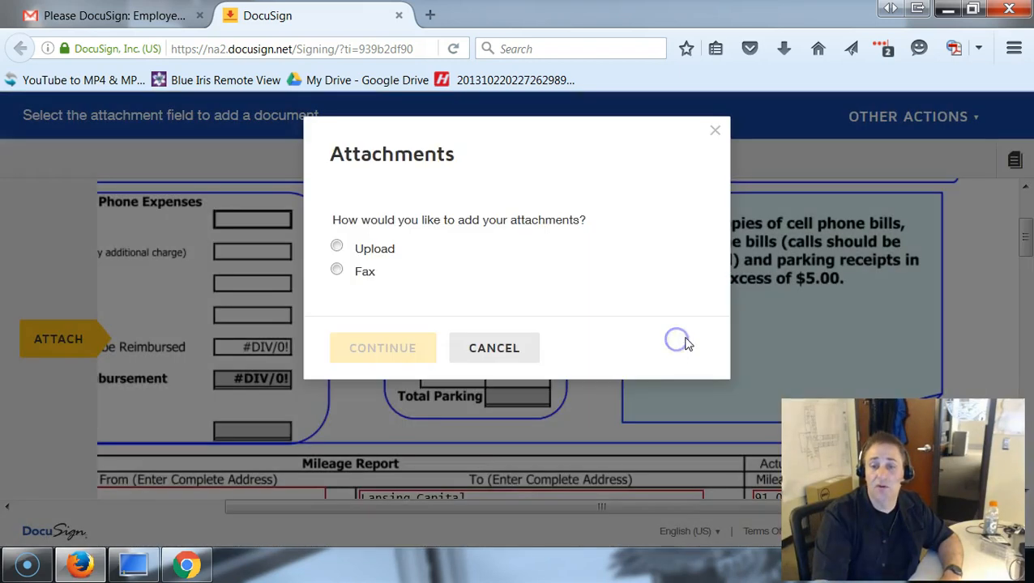
left_click(371, 250)
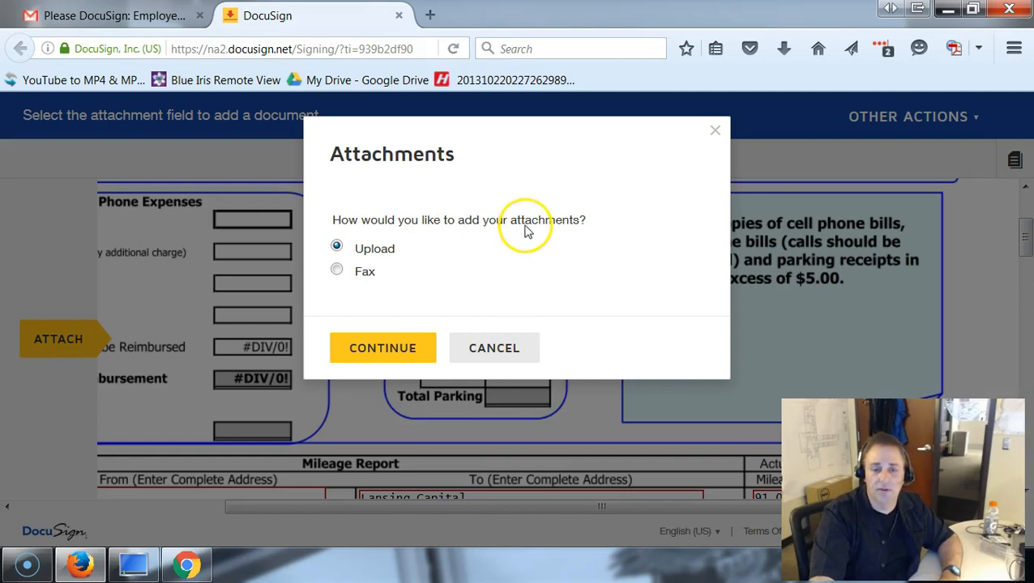
left_click(379, 350)
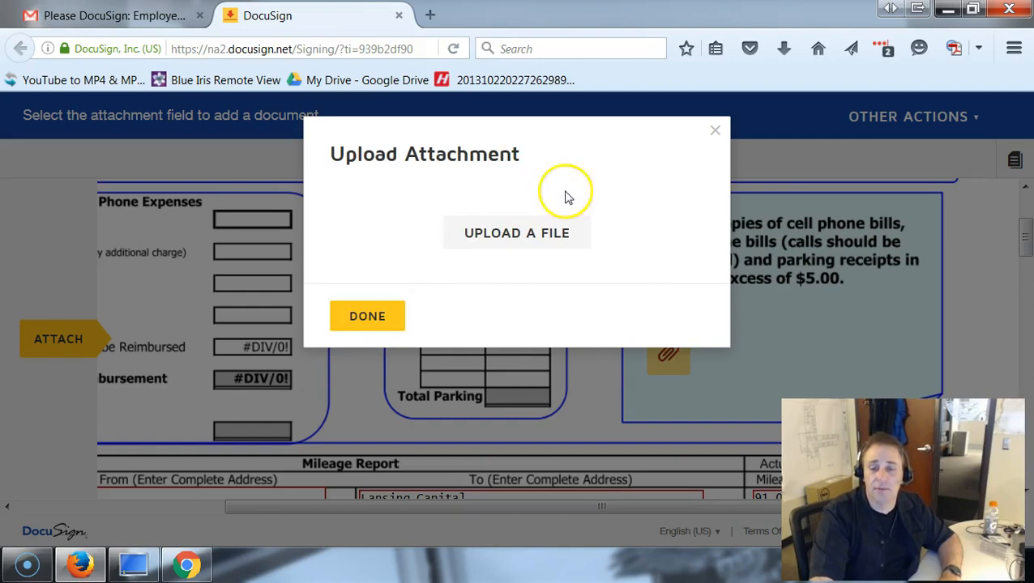
left_click(544, 235)
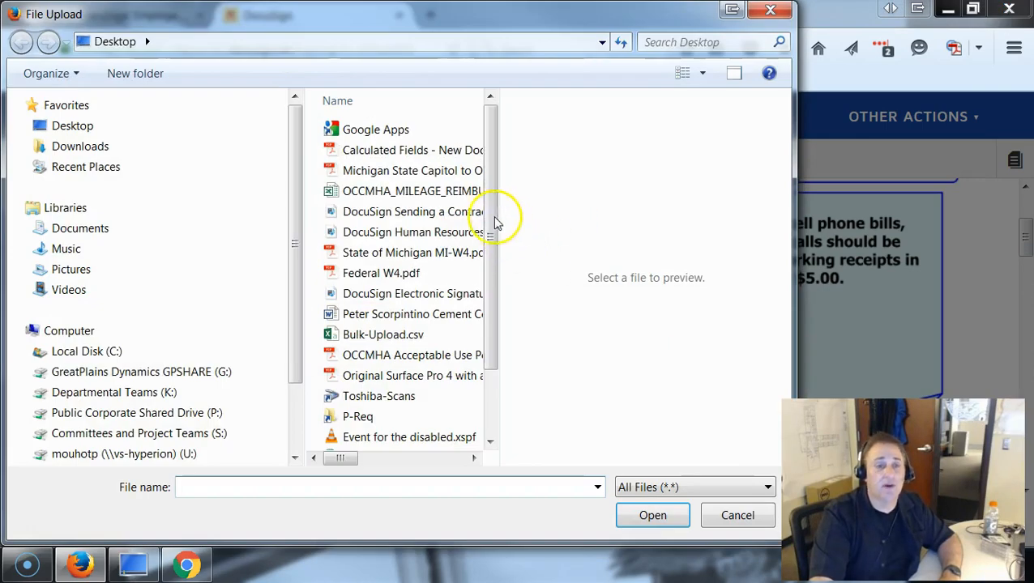
left_click(85, 127)
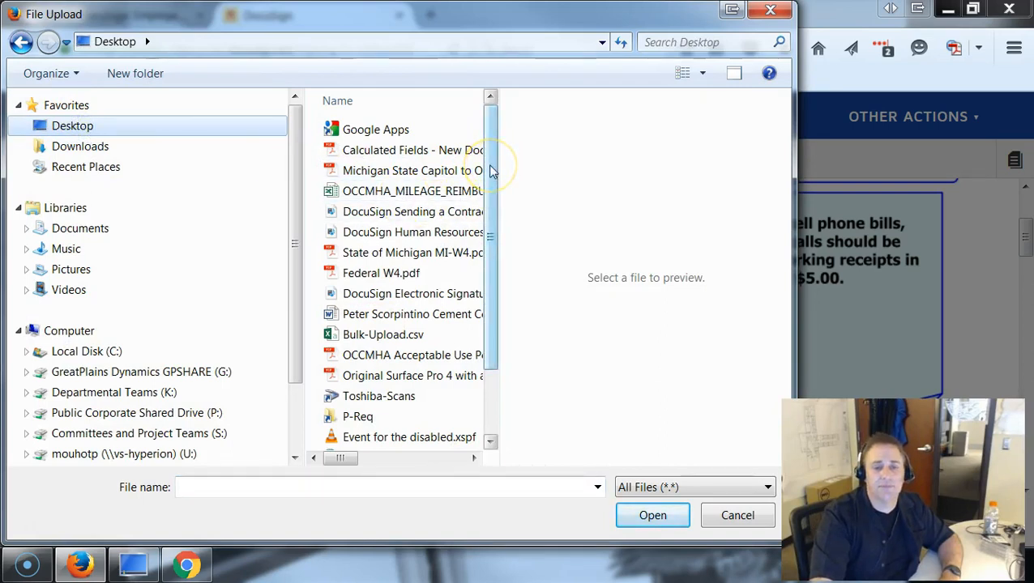
left_click_drag(490, 170, 492, 134)
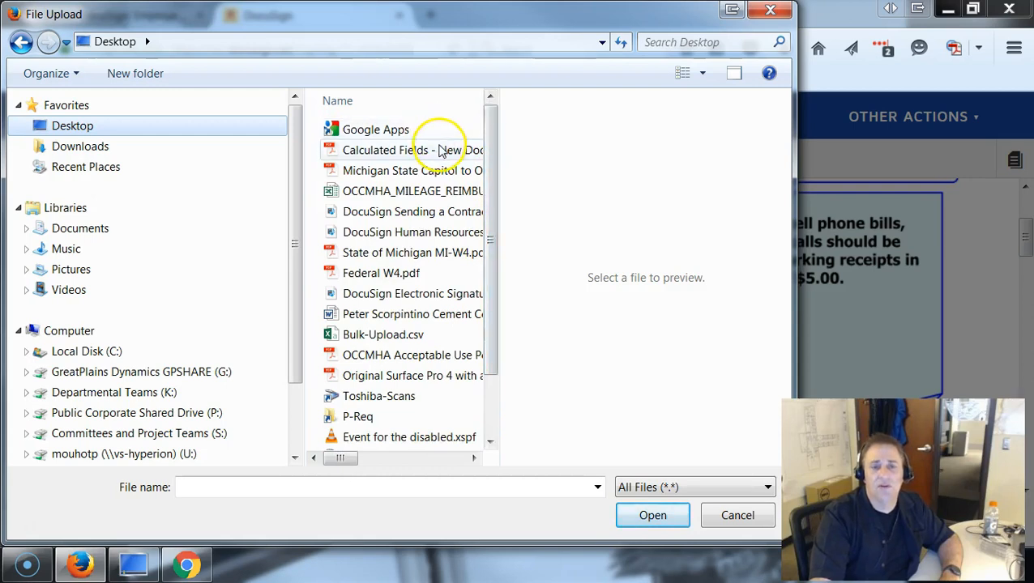
left_click(431, 171)
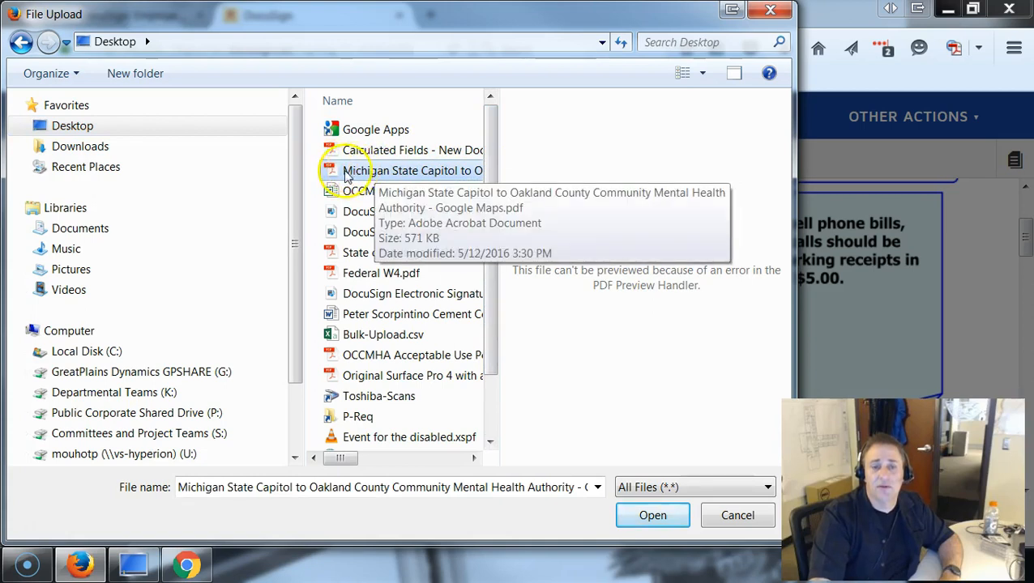
left_click(637, 518)
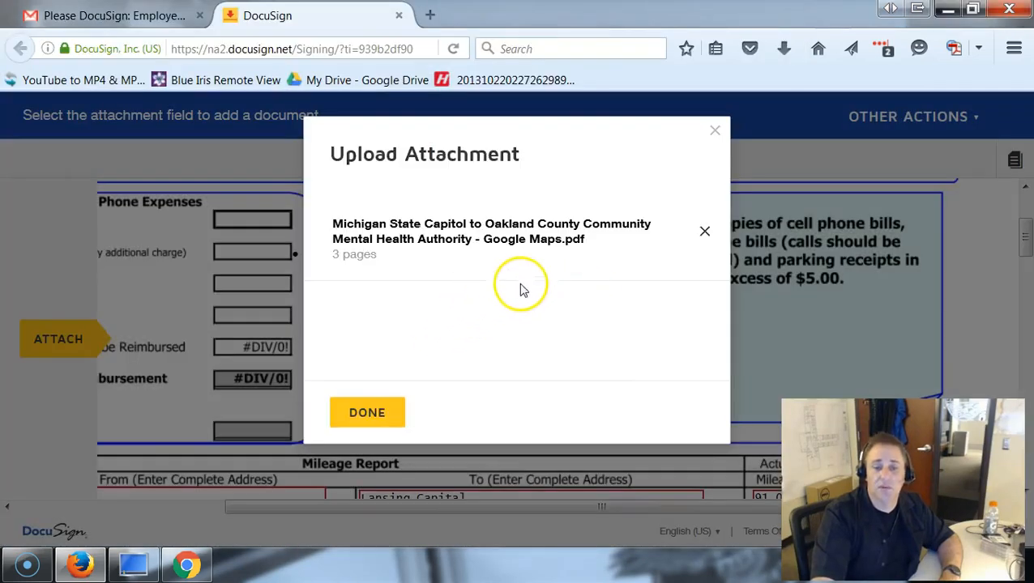
left_click(381, 413)
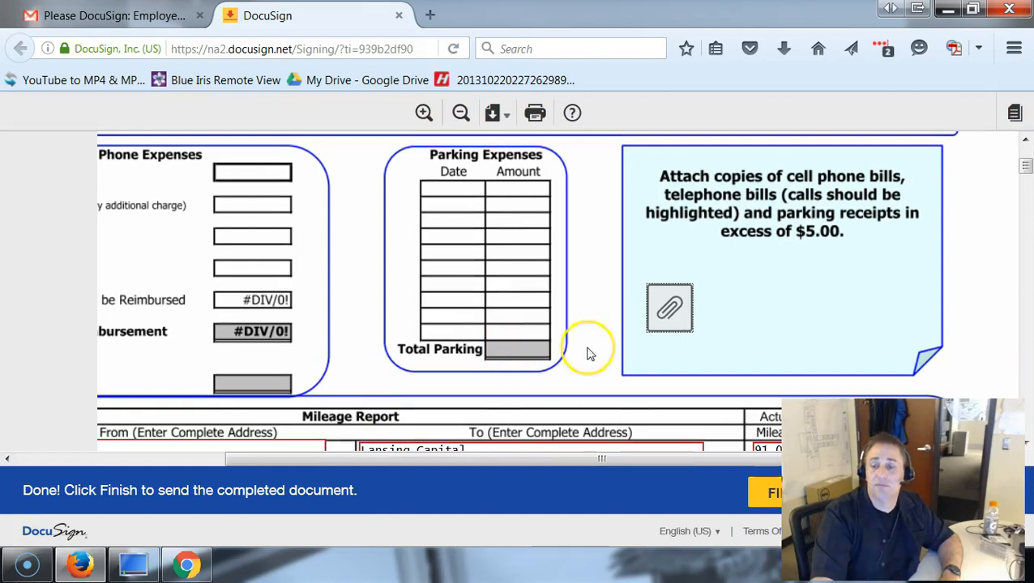
- Finish the mileage form and decline the Save a Copy account sign-up
scroll(958, 302, "down", 3)
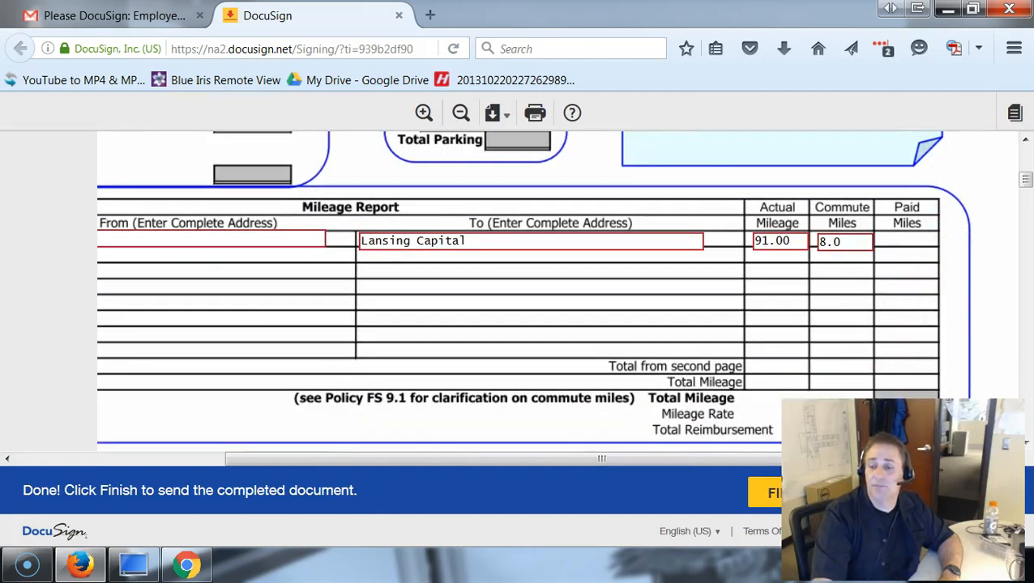
left_click(772, 491)
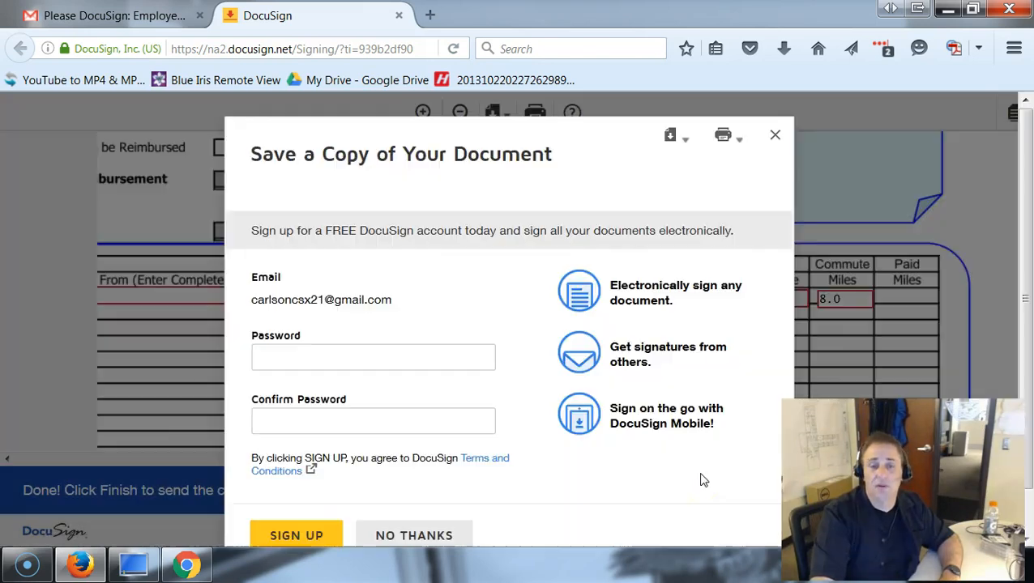
scroll(593, 439, "down", 1)
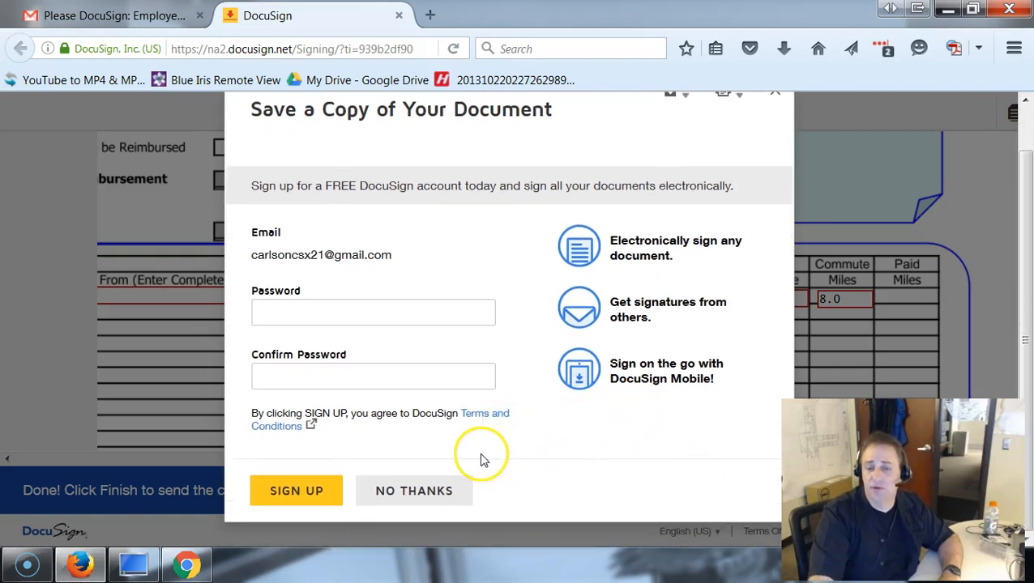
left_click(428, 491)
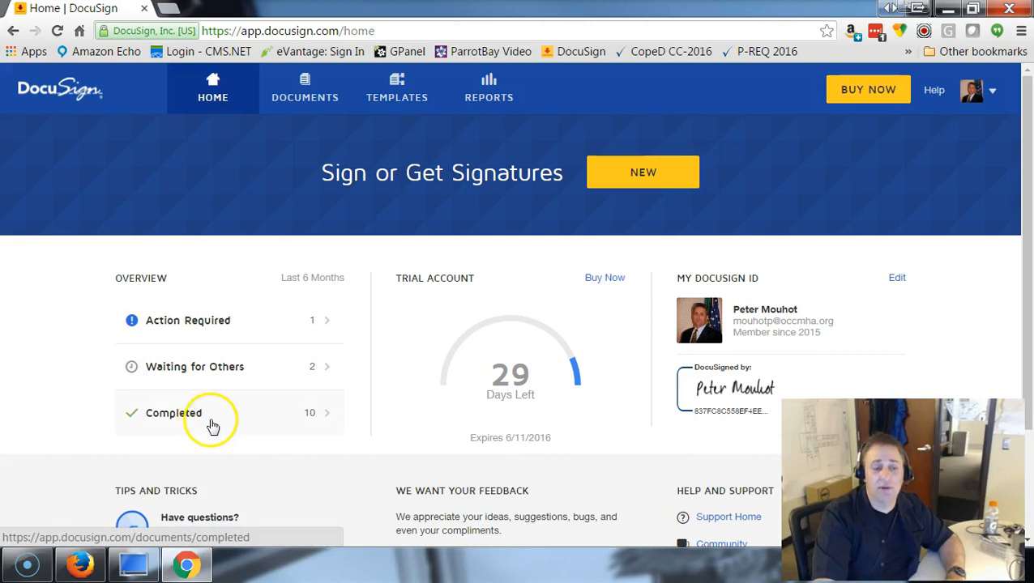
- In Waiting for Others, check each envelope's pending signer and open the second Employee Mileage Reimbursement envelope
left_click(228, 357)
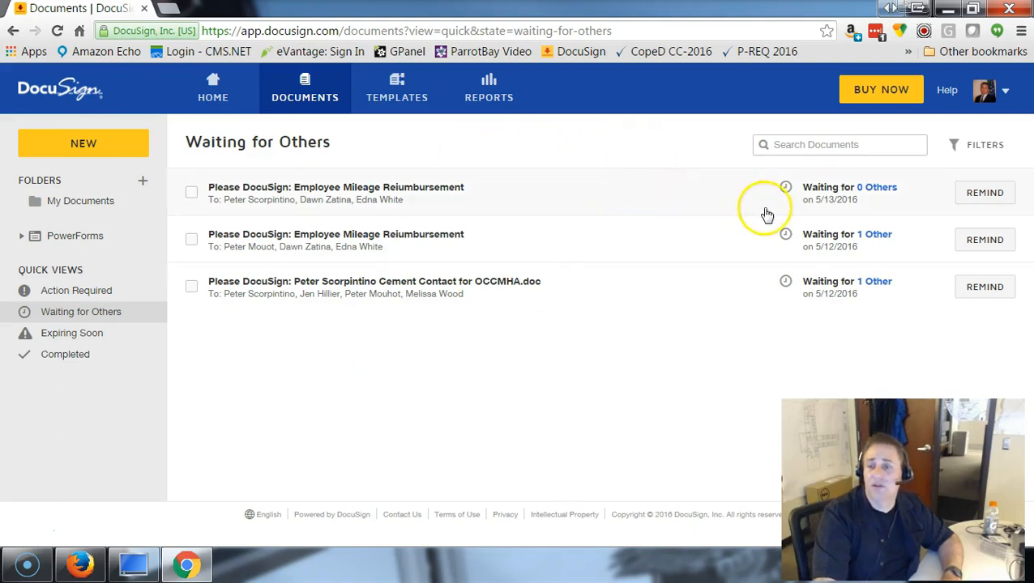
mouse_move(884, 195)
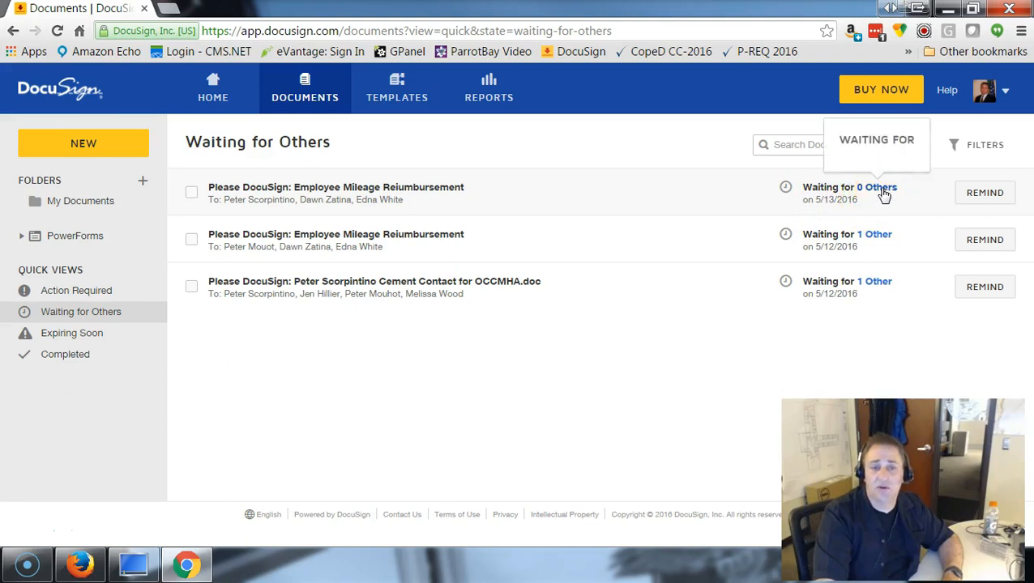
left_click(887, 203)
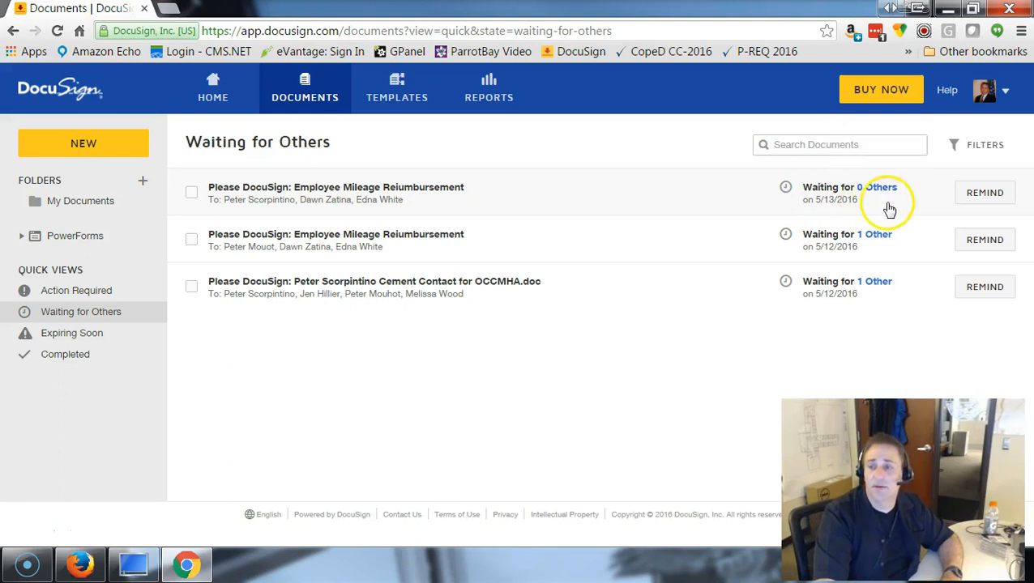
mouse_move(885, 246)
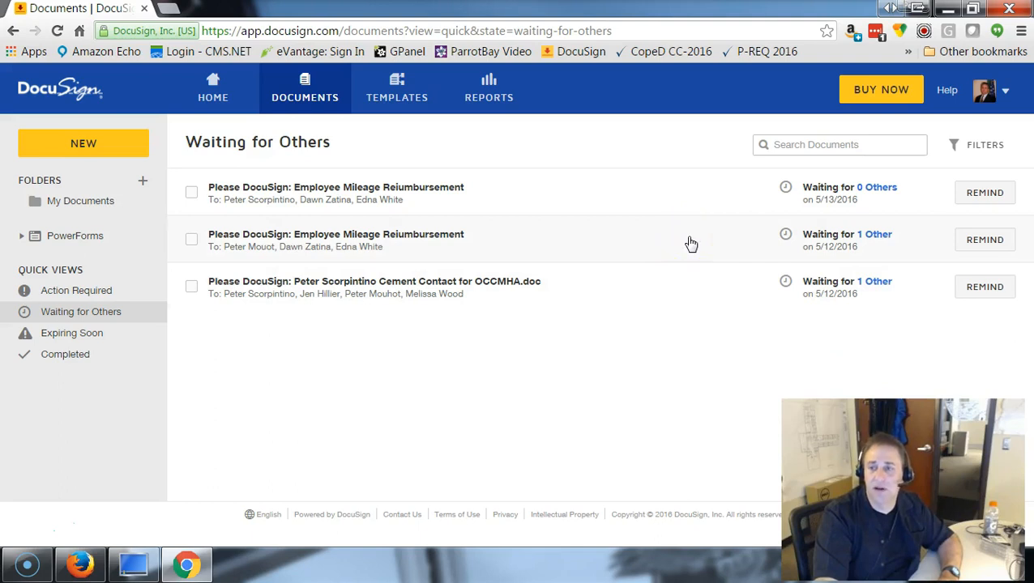
left_click(881, 243)
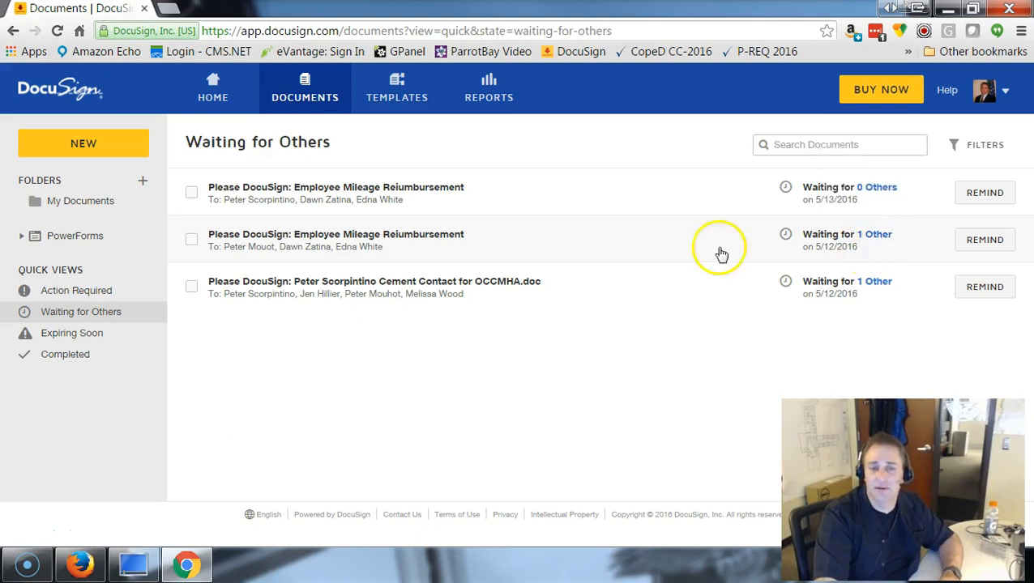
left_click(624, 253)
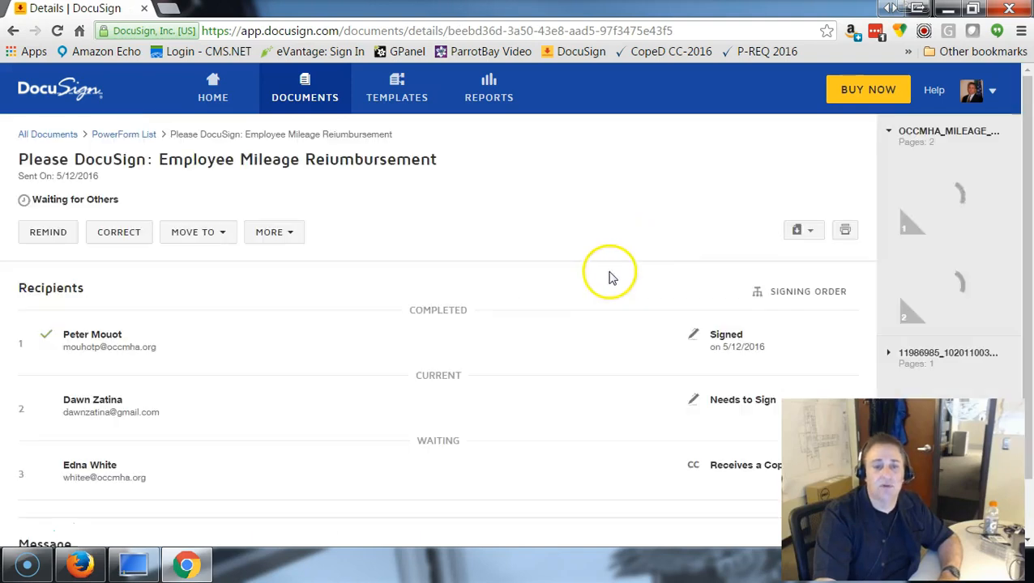
- Review the envelope's recipient statuses, then switch to the Gmail inbox in Firefox
scroll(521, 341, "down", 2)
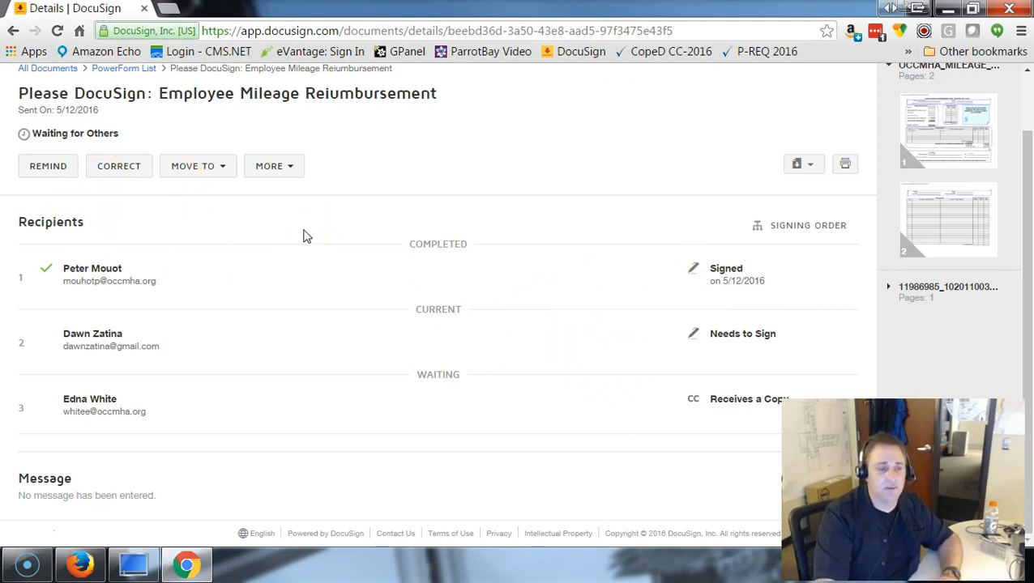
left_click(26, 527)
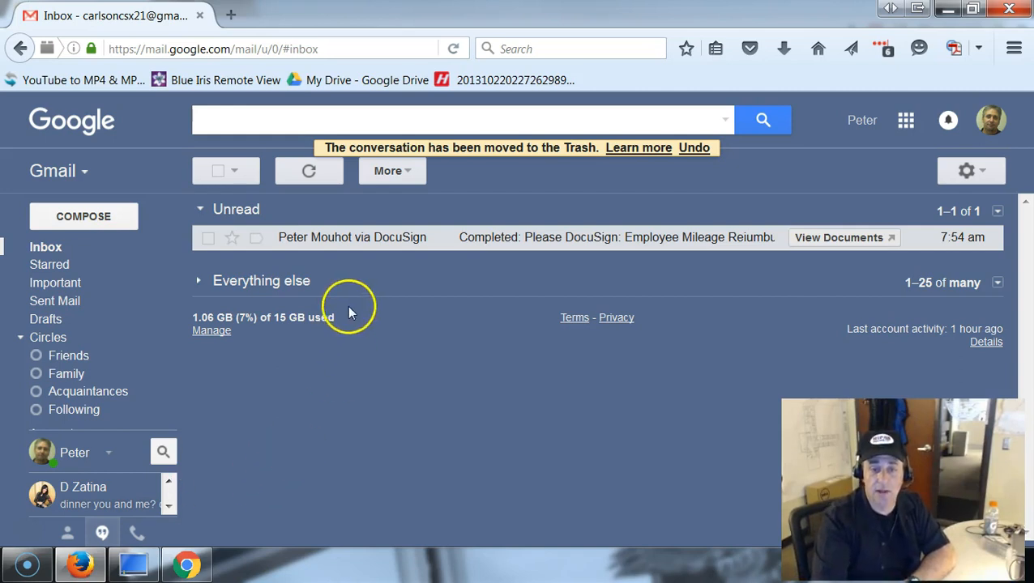
- Open the 'Completed' notification email and open its documents in DocuSign
left_click(507, 247)
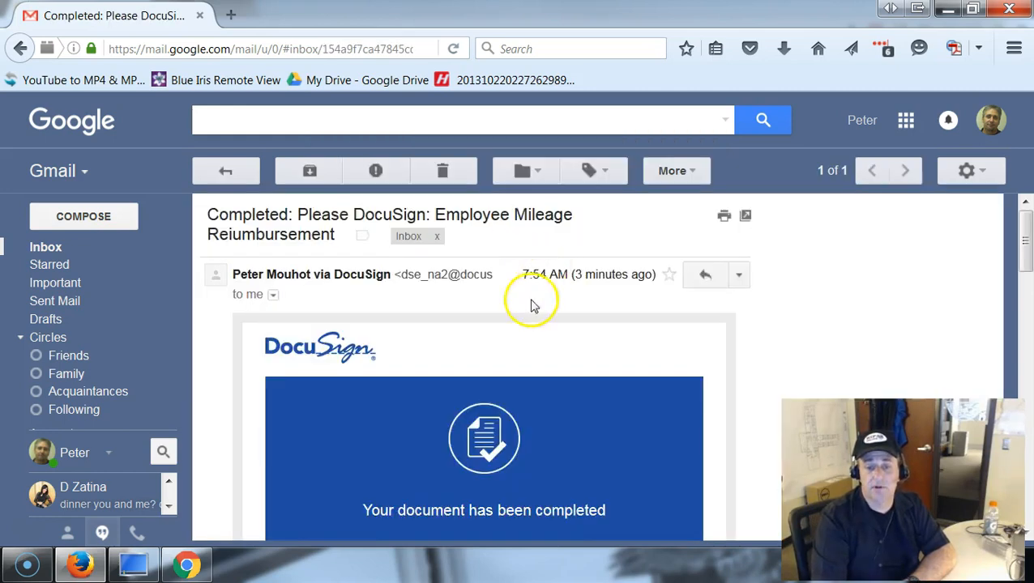
scroll(533, 303, "down", 2)
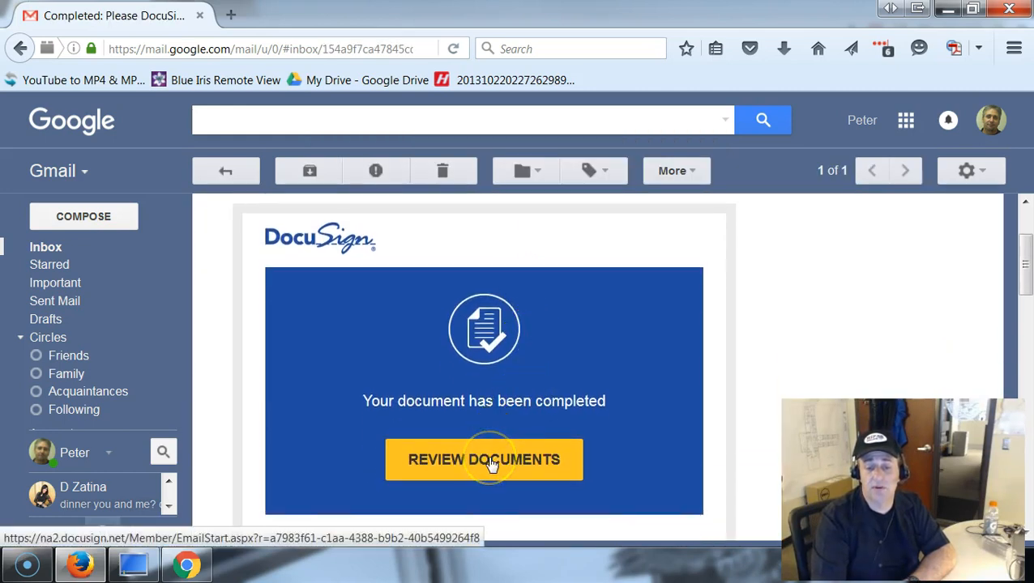
left_click(490, 462)
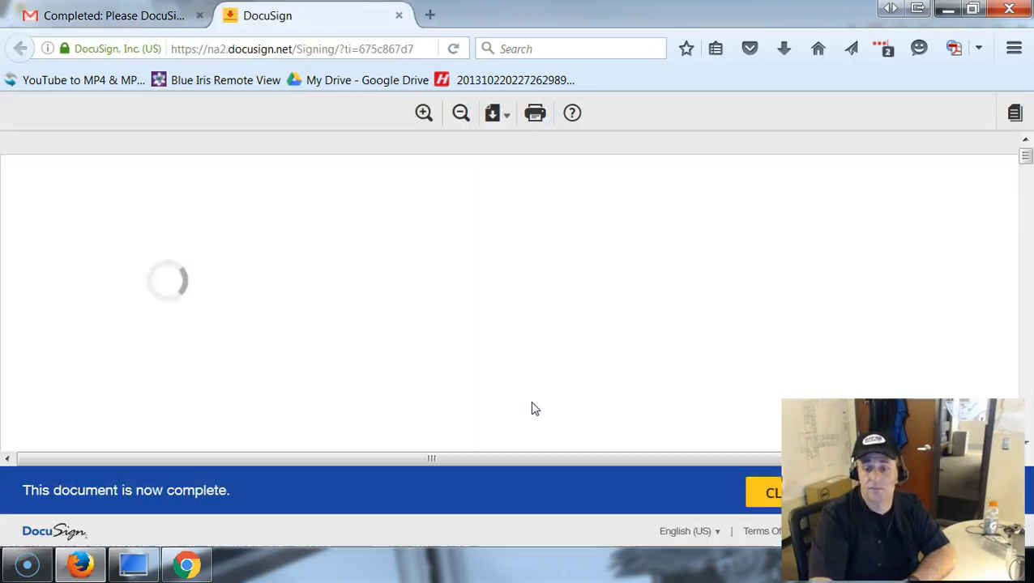
- Review the signed mileage form, both signatures dated 5/13/2016, and the attached route map
scroll(526, 284, "down", 4)
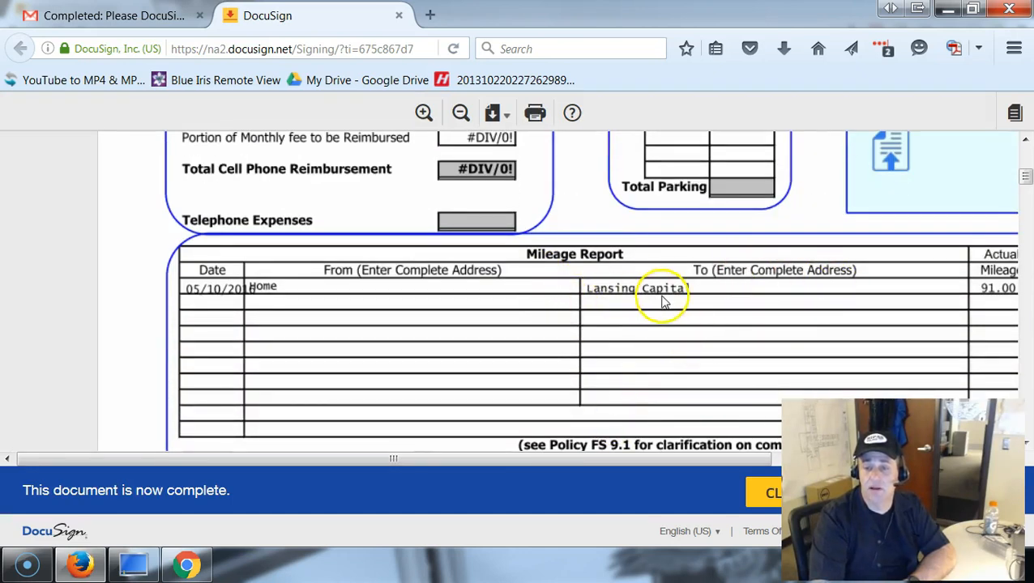
left_click_drag(392, 459, 530, 453)
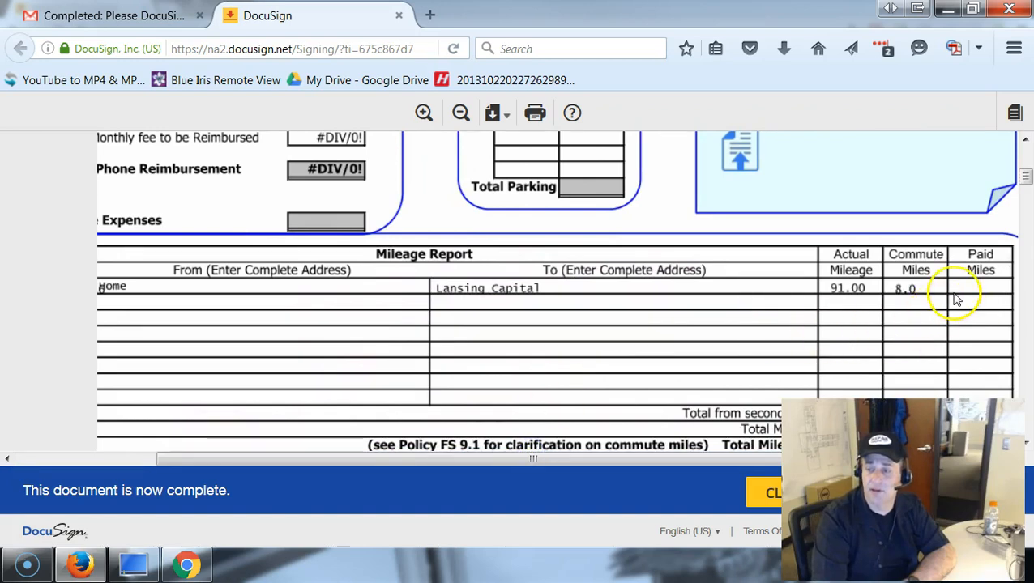
scroll(567, 324, "down", 5)
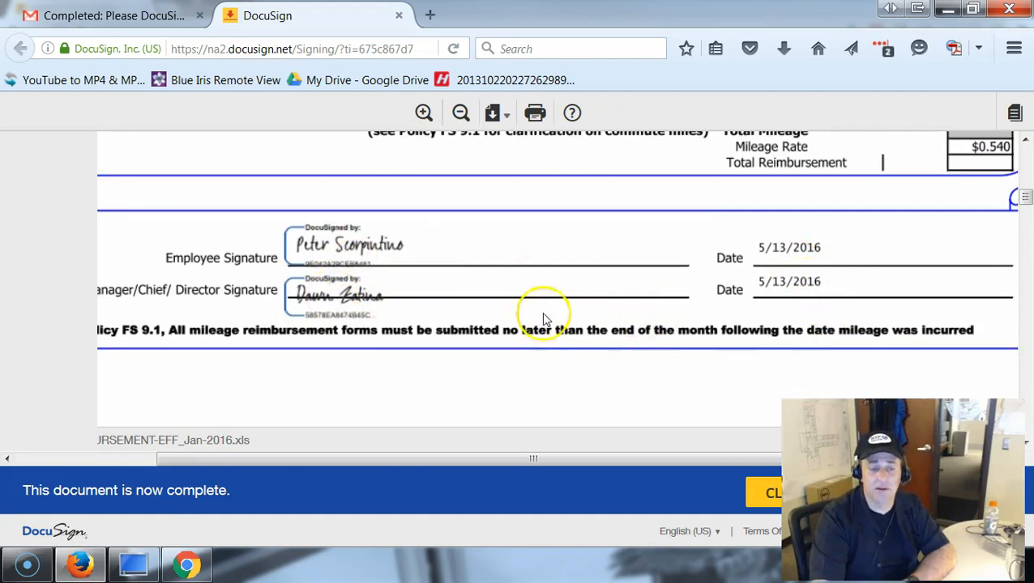
scroll(538, 312, "down", 3)
scroll(536, 323, "down", 10)
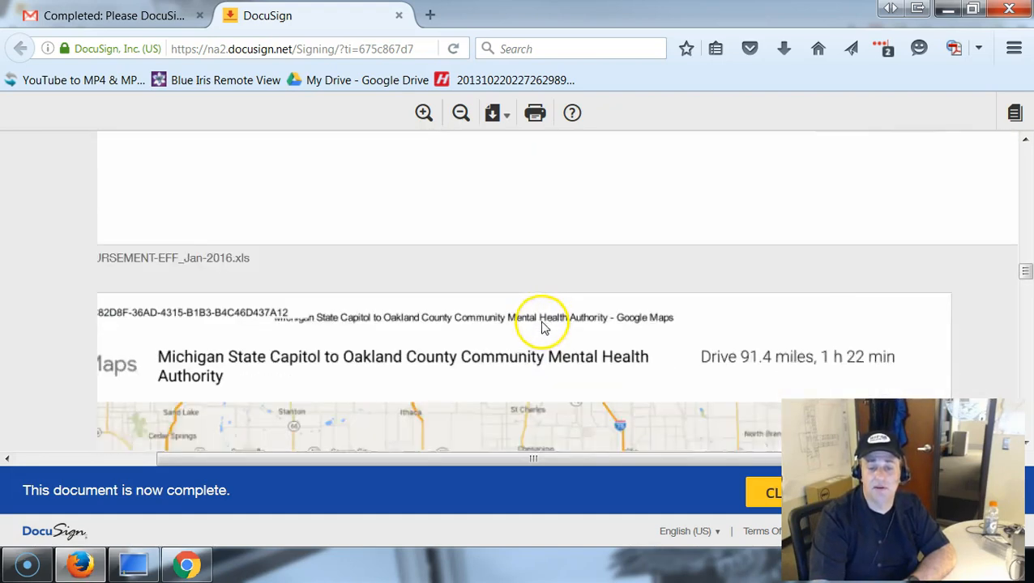
scroll(536, 300, "up", 2)
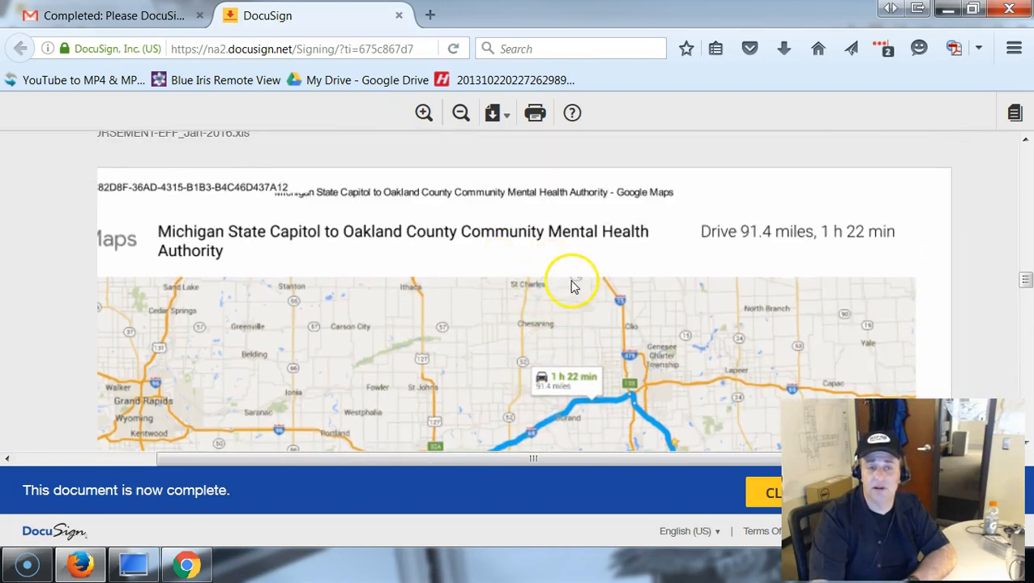
scroll(579, 292, "down", 5)
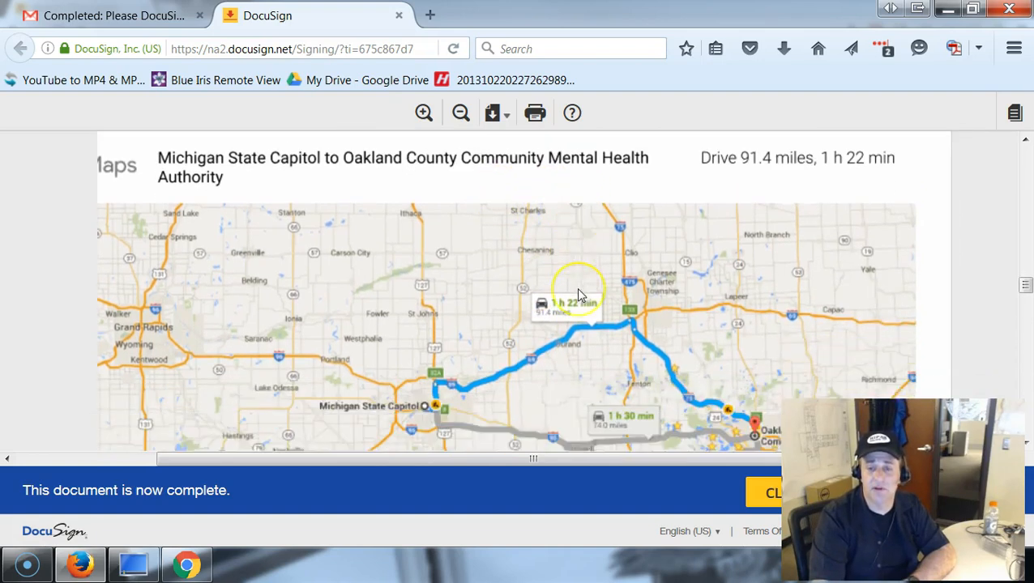
scroll(619, 269, "up", 5)
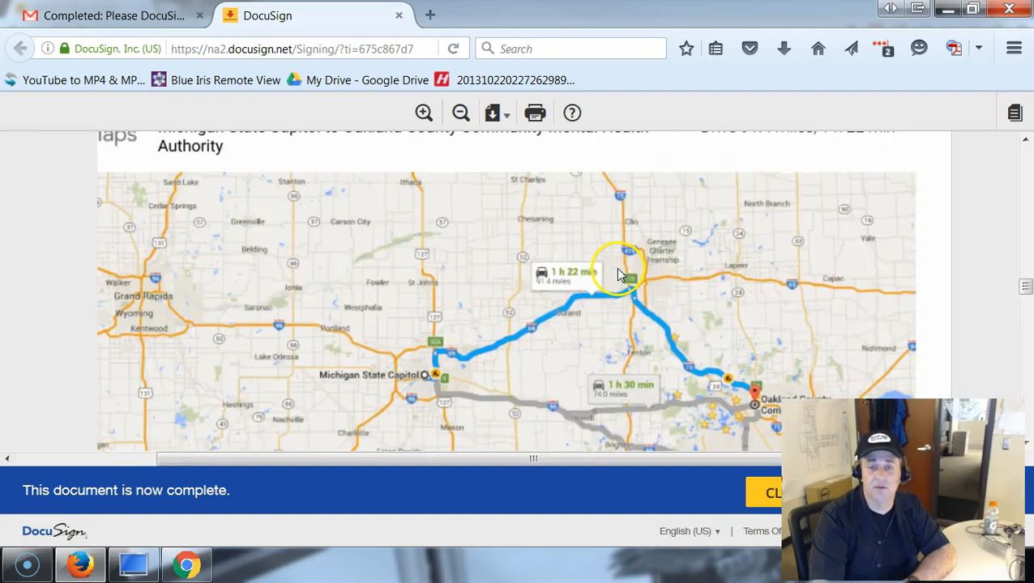
scroll(637, 376, "down", 10)
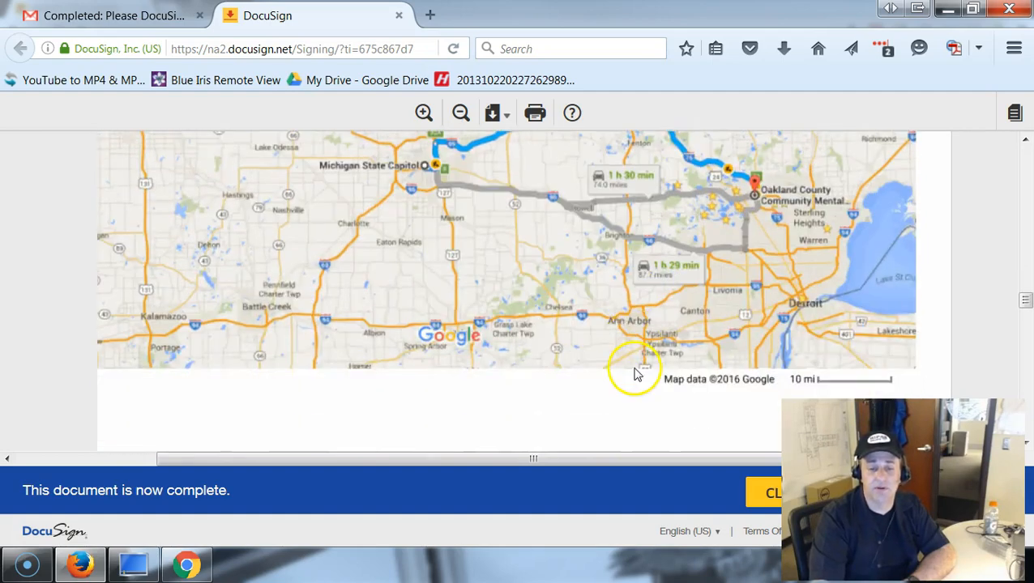
- Download the envelope as a Combined PDF and view it in Firefox's PDF viewer
left_click(502, 114)
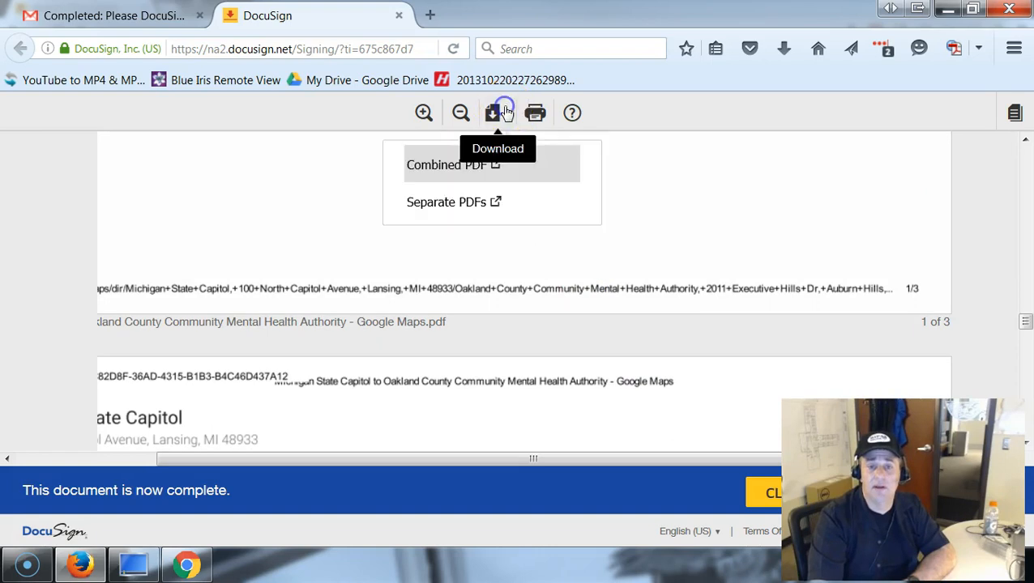
left_click(459, 166)
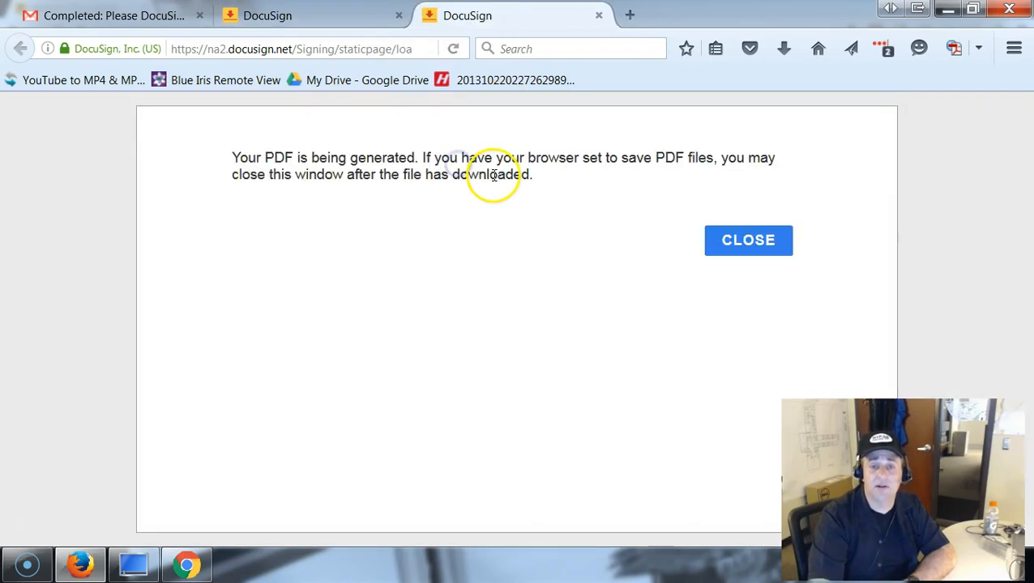
scroll(575, 320, "down", 6)
scroll(575, 327, "down", 10)
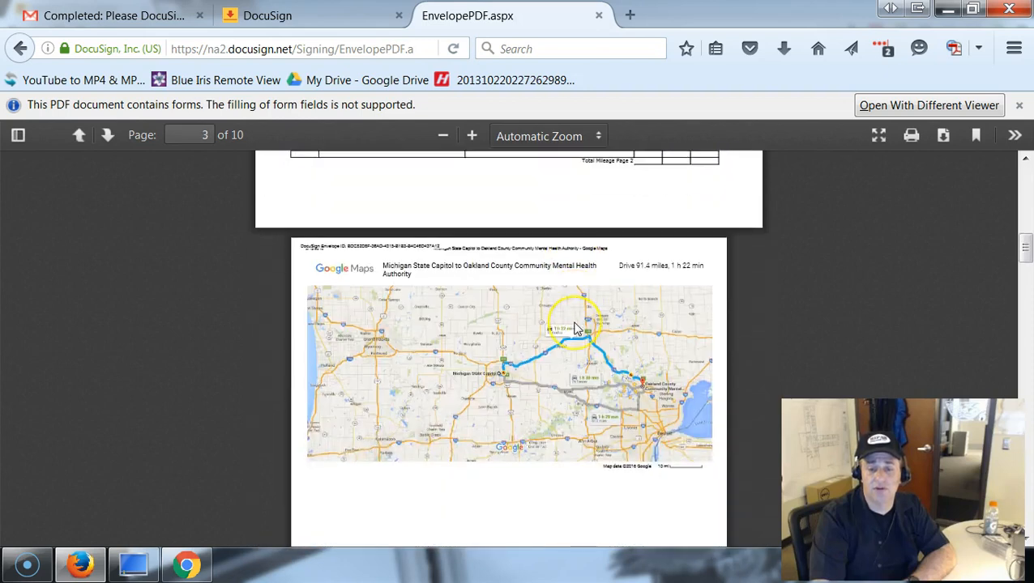
scroll(575, 328, "down", 10)
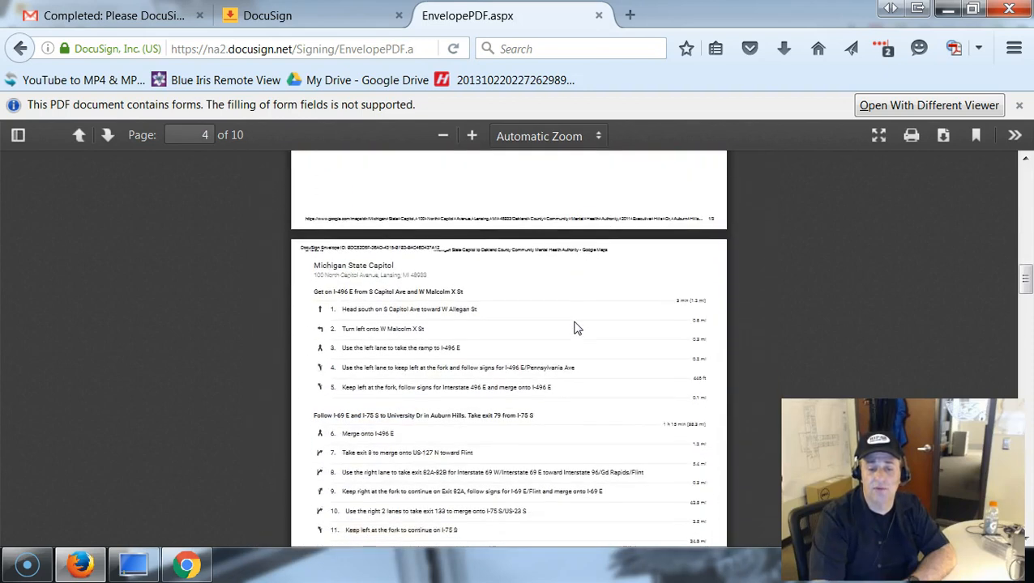
- Move to the Certificate of Completion page and show it in Presentation Mode
middle_click(572, 321)
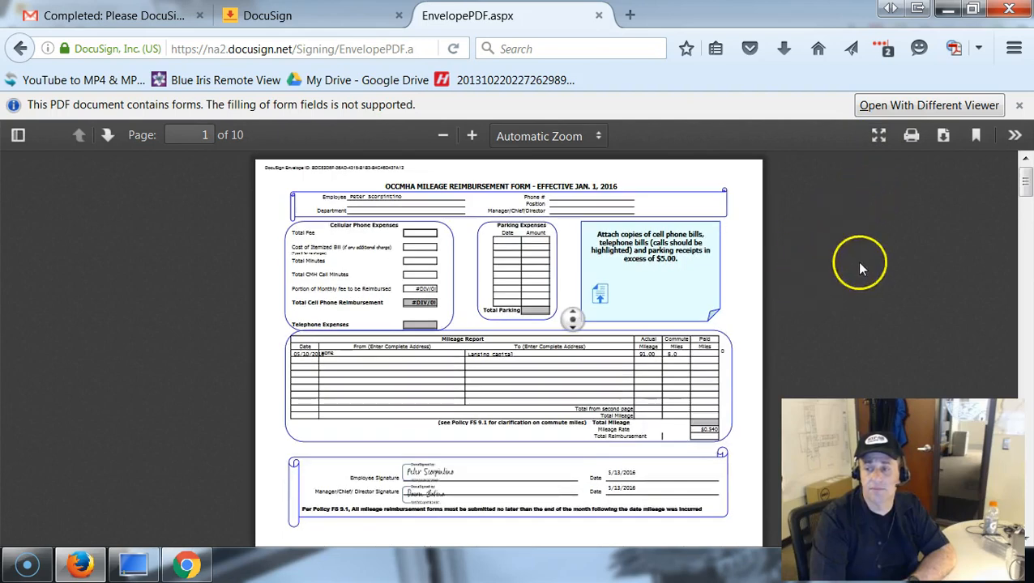
middle_click(836, 302)
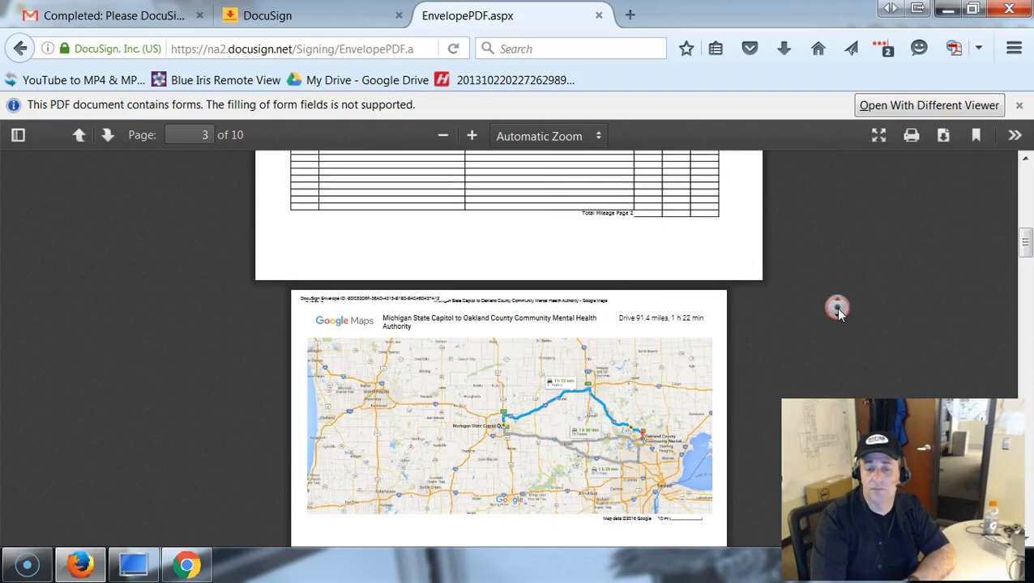
middle_click(837, 312)
scroll(833, 316, "down", 3)
scroll(830, 322, "down", 1)
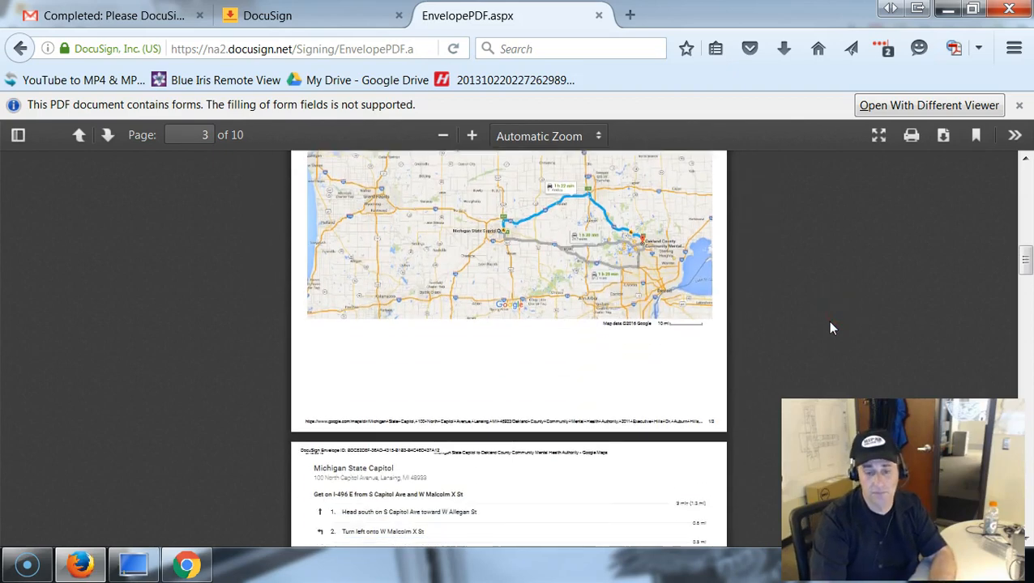
scroll(829, 328, "down", 10)
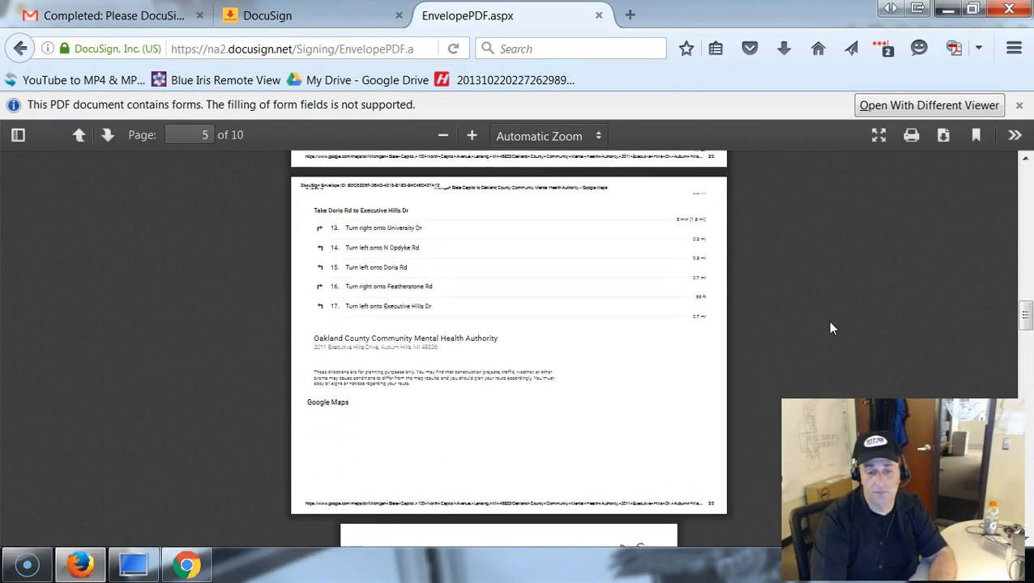
scroll(829, 328, "down", 8)
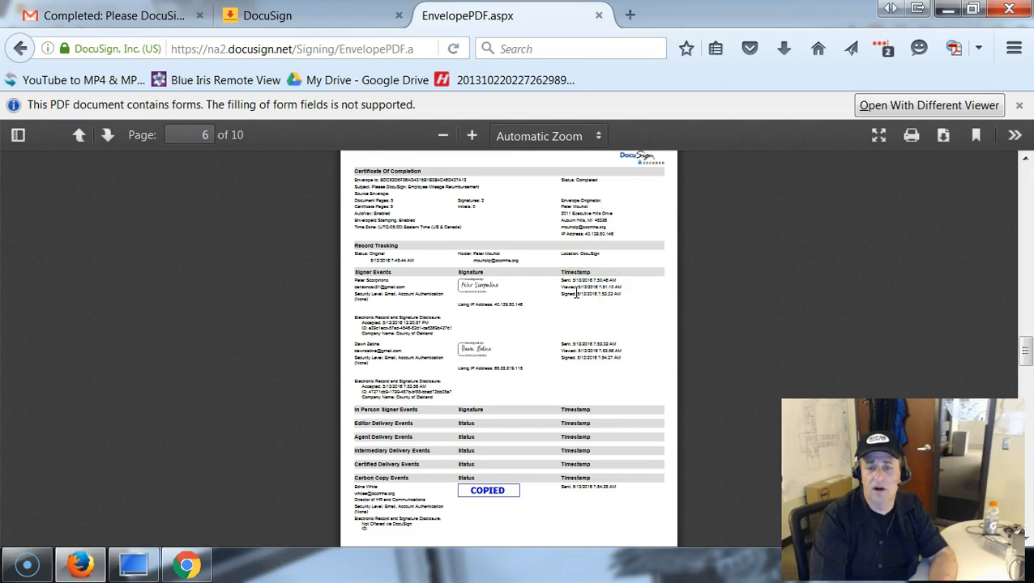
scroll(577, 294, "down", 1)
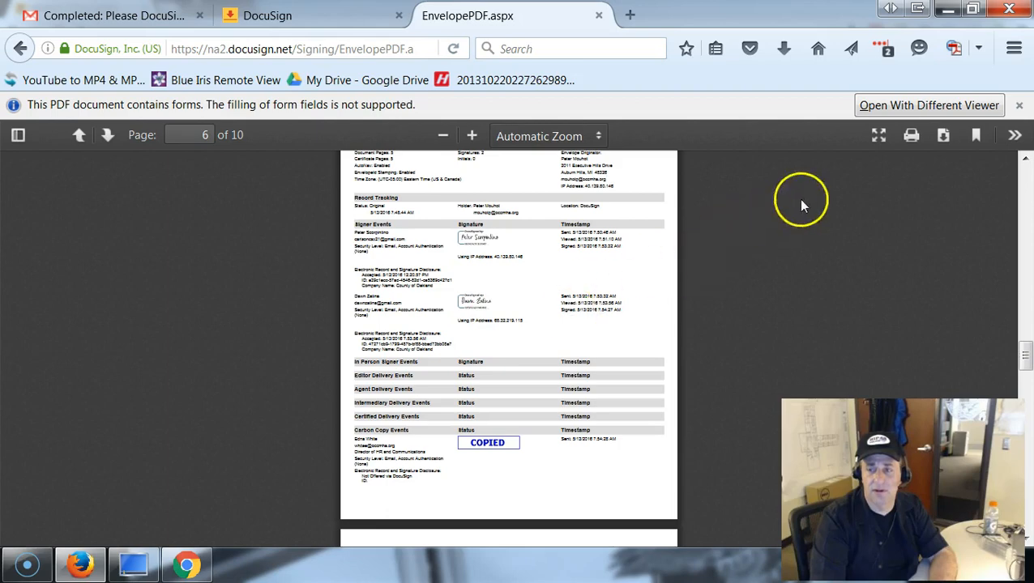
left_click(878, 136)
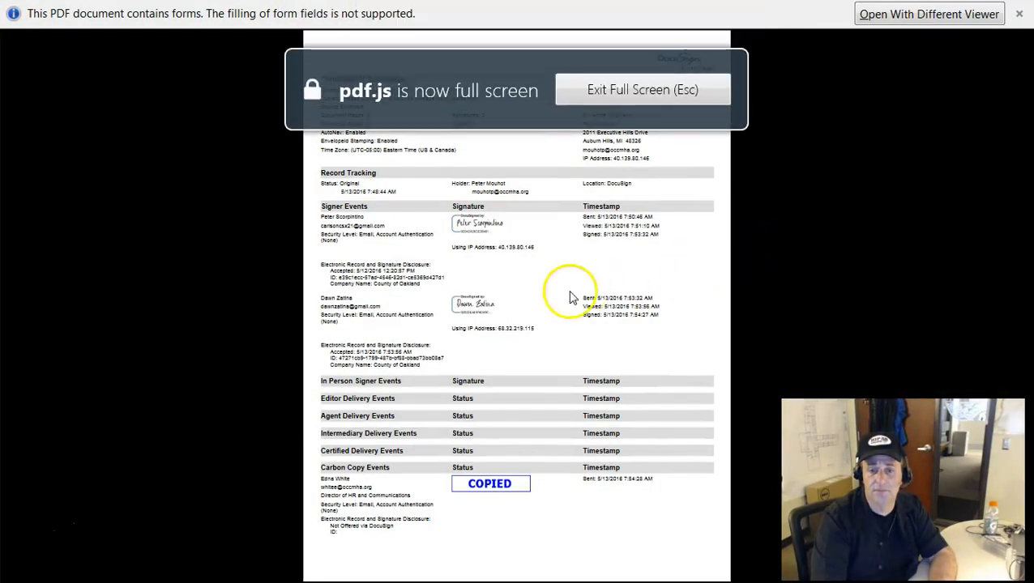